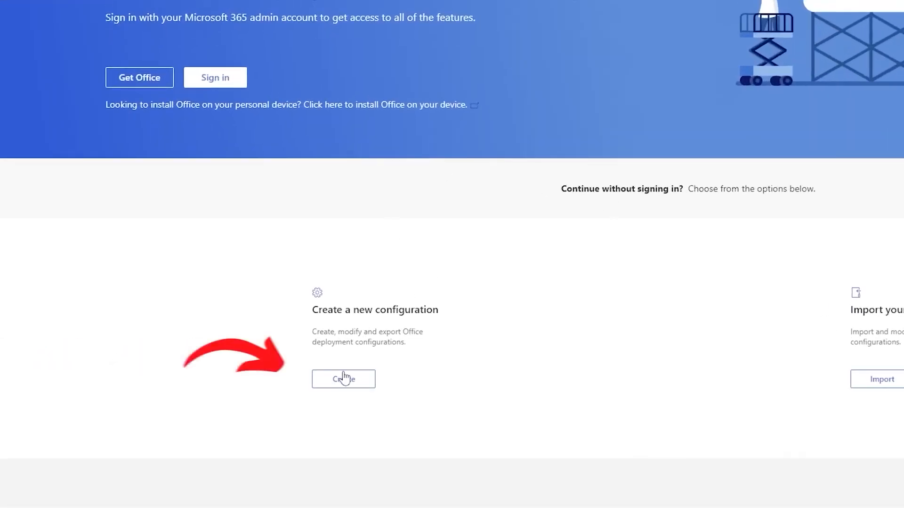
Create a new configuration with Office LTSC Professional Plus 2021 - Volume License as the Office suite and None for Visio
left_click(363, 379)
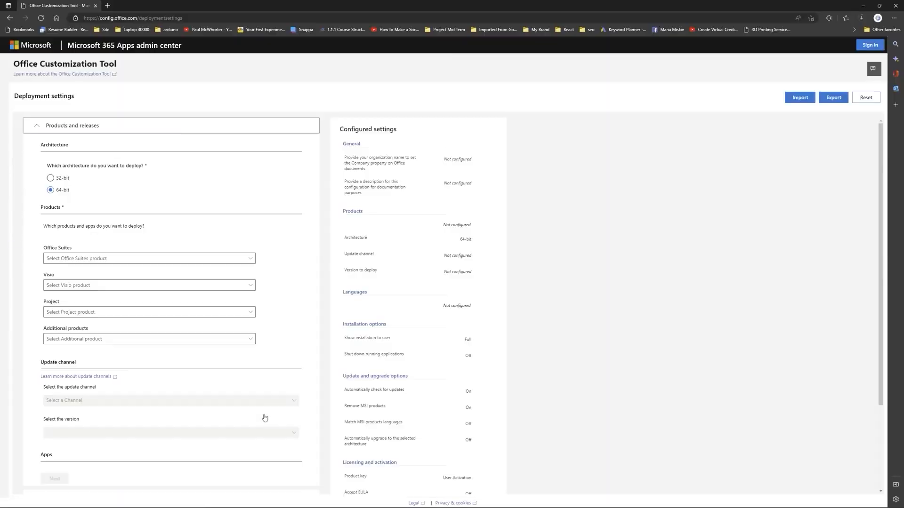
left_click(141, 258)
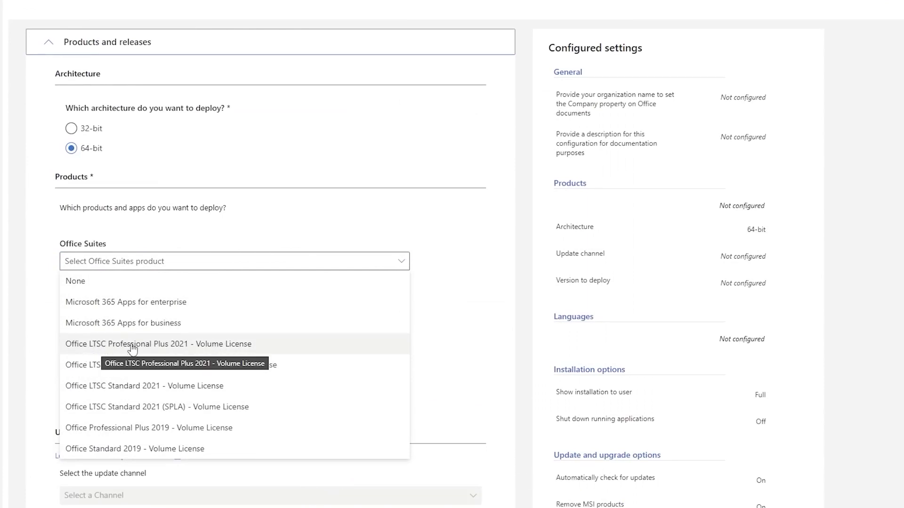
left_click(266, 345)
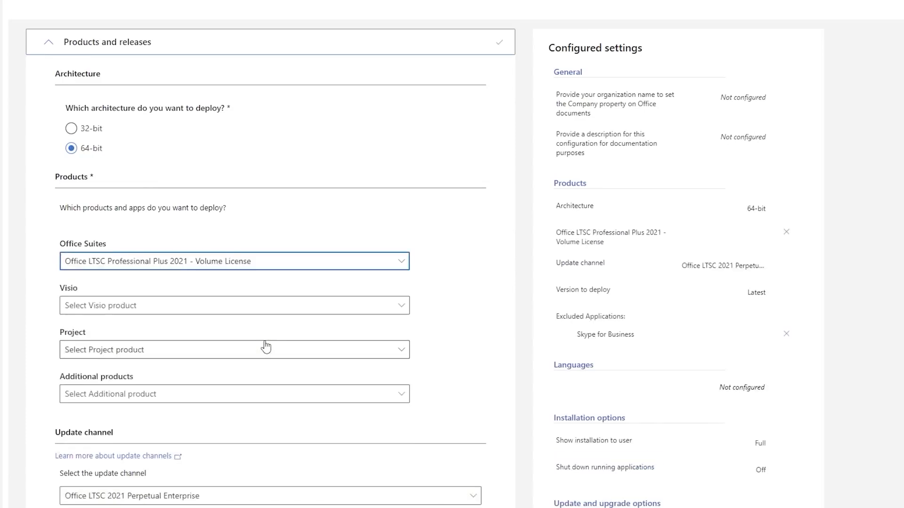
left_click(170, 306)
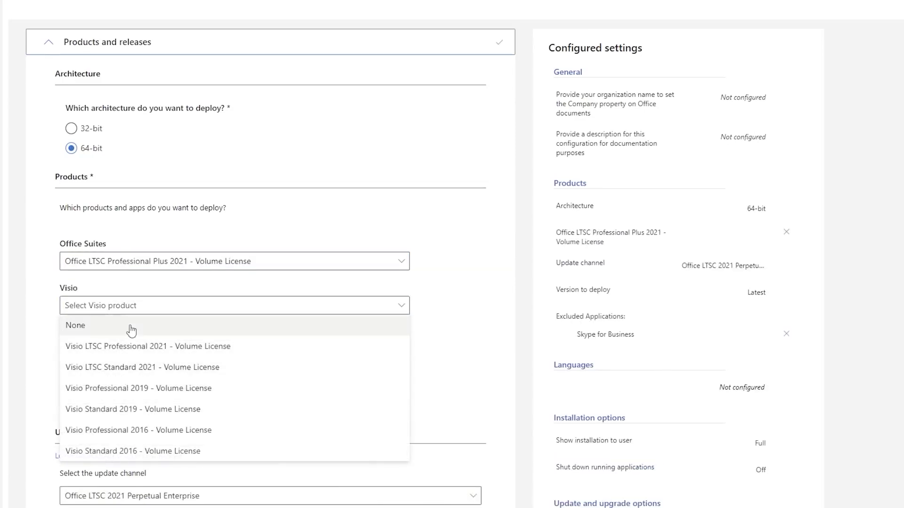
left_click(132, 330)
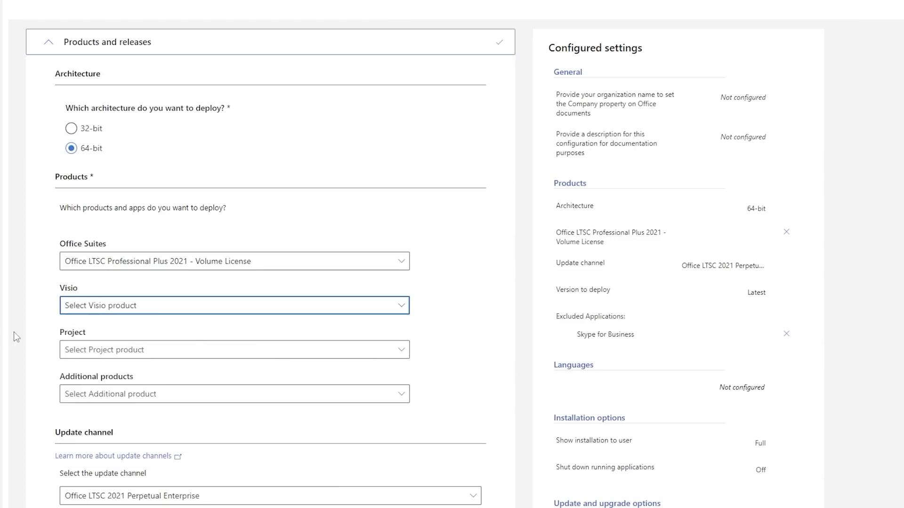
Exclude OneNote and Access from the apps being deployed
scroll(13, 332, "down", 6)
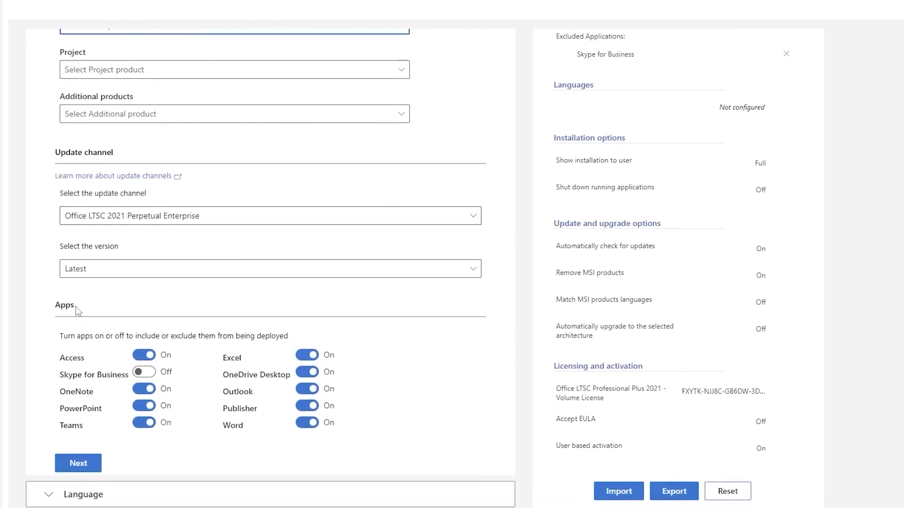
scroll(77, 309, "down", 1)
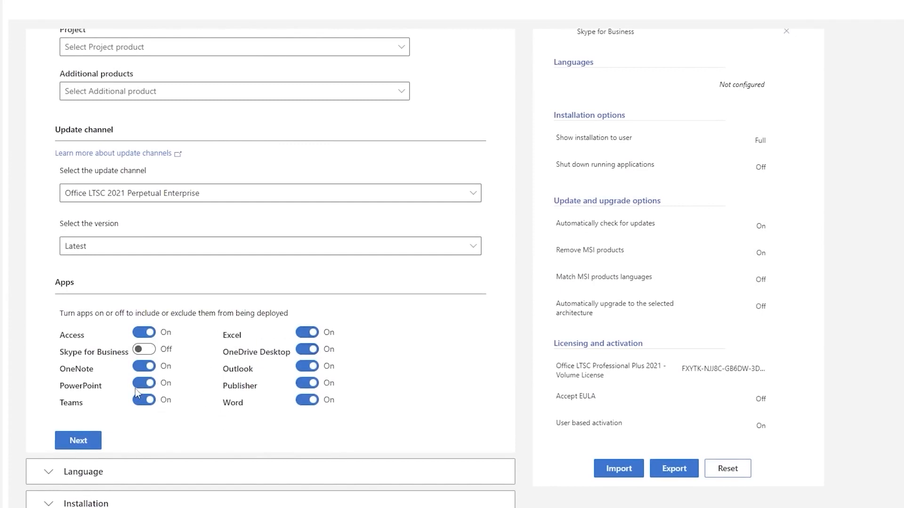
left_click(144, 365)
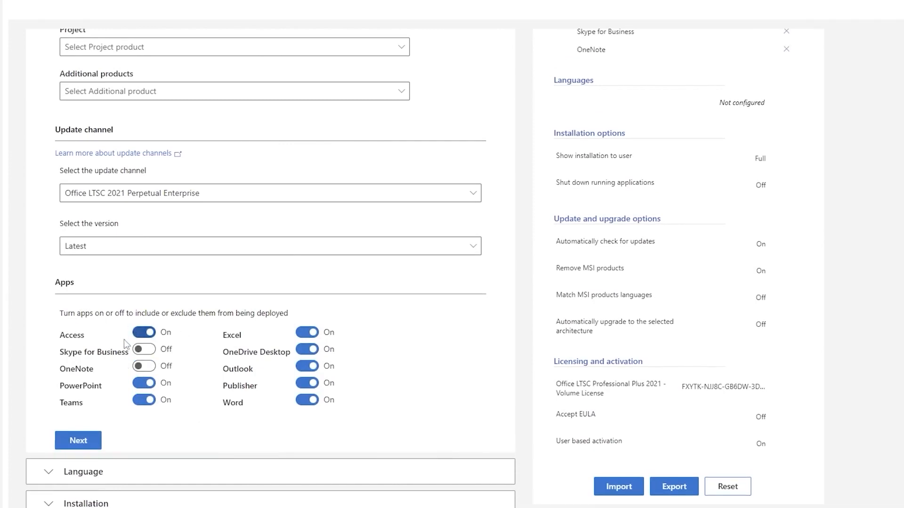
left_click(149, 333)
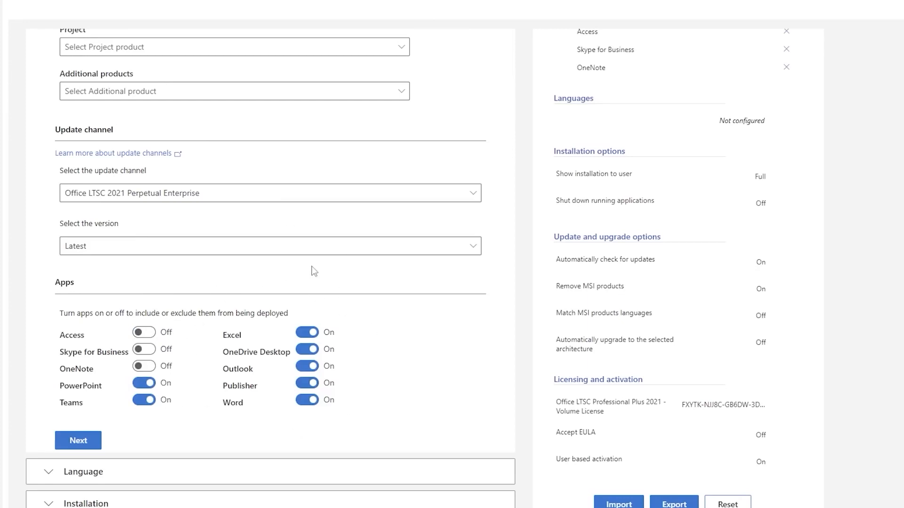
Continue to the language settings and set the primary language to English (United States)
left_click(98, 441)
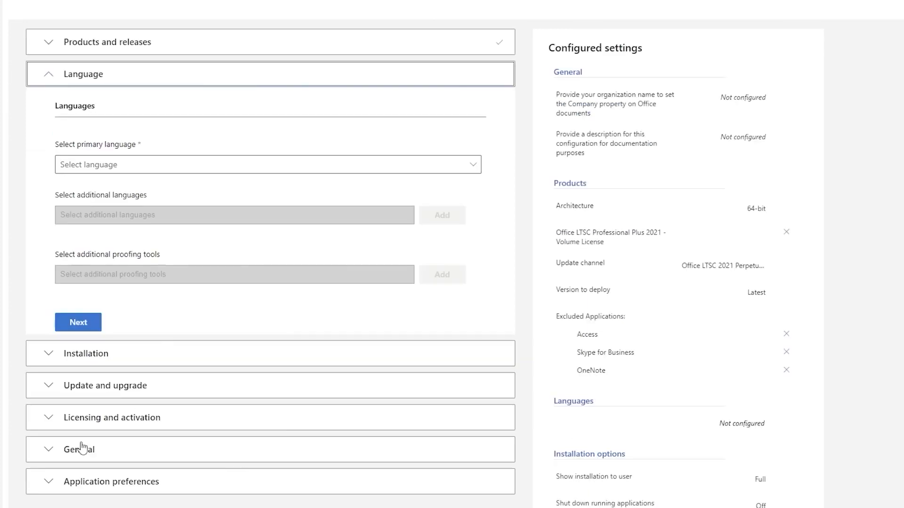
left_click(448, 173)
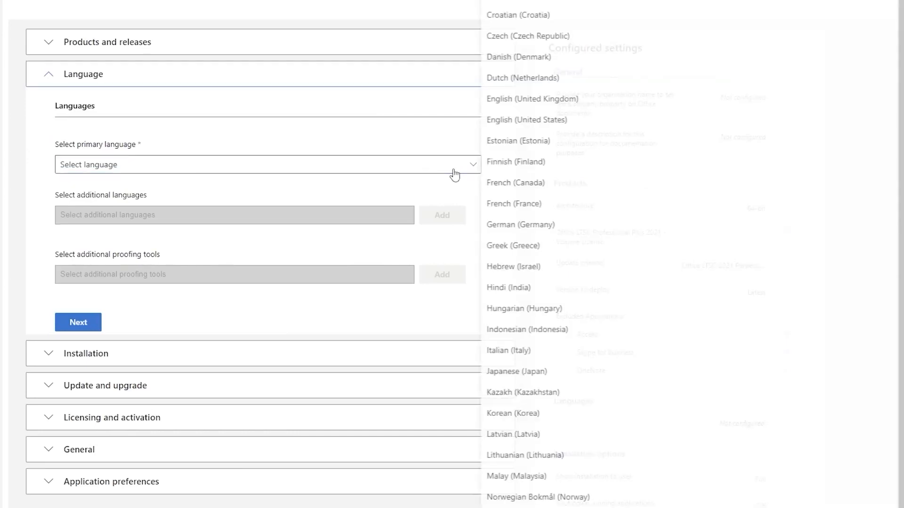
left_click(536, 123)
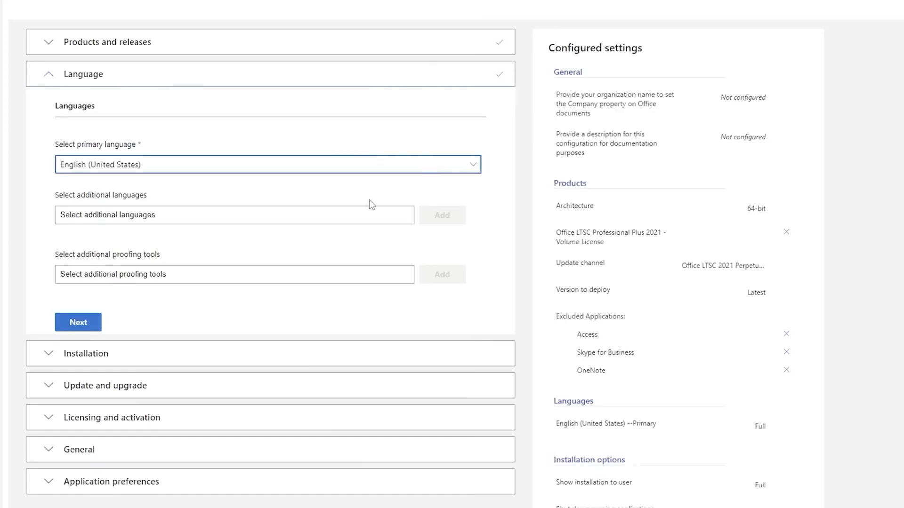
Examine the available additional languages without adding any
scroll(507, 246, "down", 2)
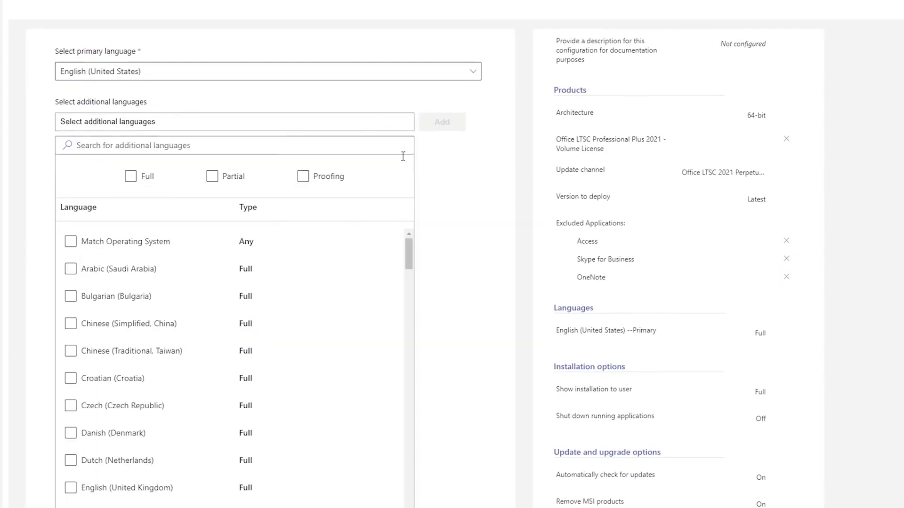
mouse_move(408, 252)
left_mouse_down()
mouse_move(408, 301)
mouse_move(396, 240)
left_mouse_up()
scroll(325, 302, "down", 3)
scroll(454, 339, "down", 3)
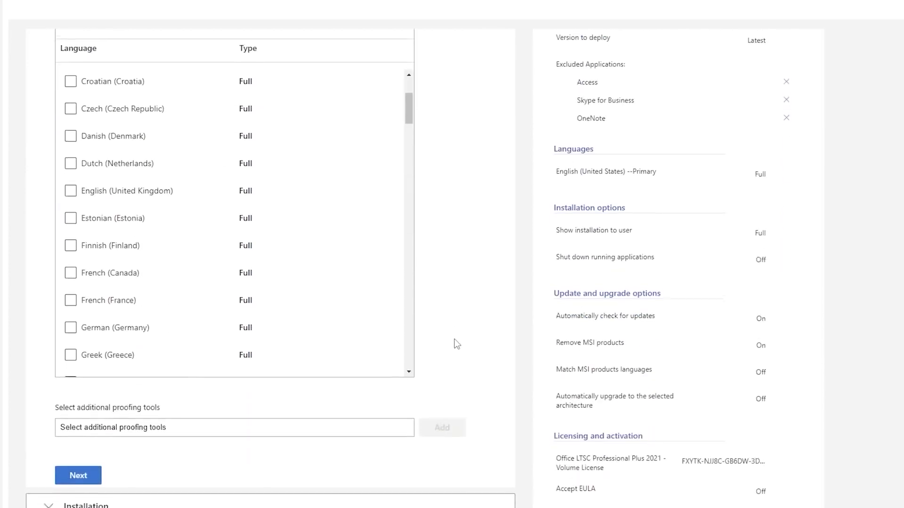
scroll(444, 312, "up", 5)
left_click(182, 215)
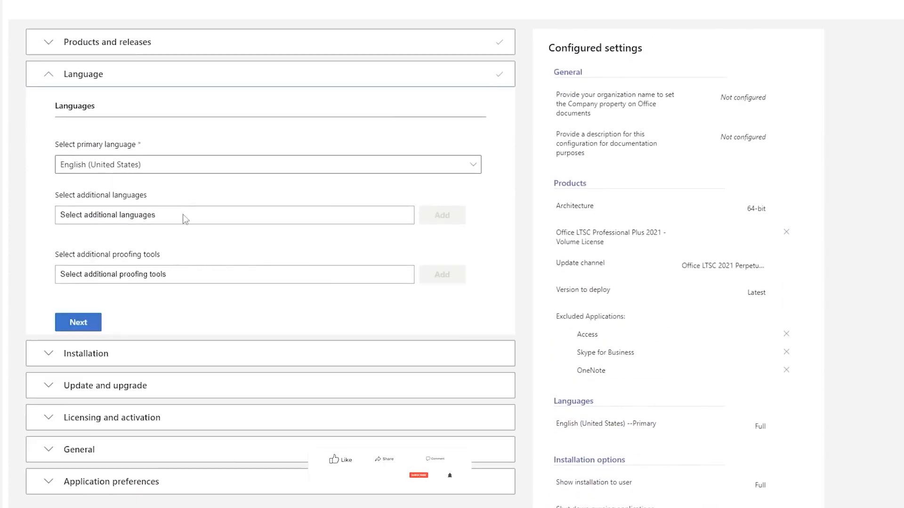
left_click(182, 215)
left_click(183, 220)
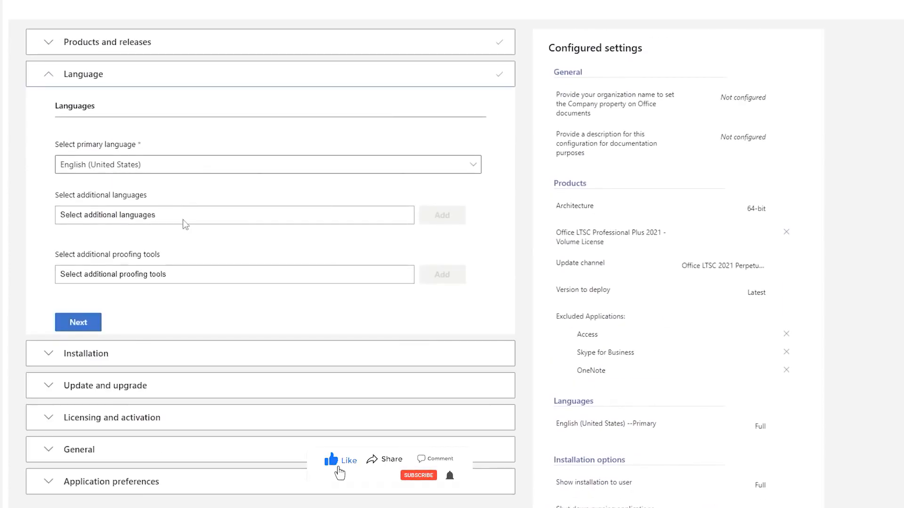
Accept the language and default installation options, and turn off uninstalling MSI versions of Office, including Visio and Project
left_click(82, 332)
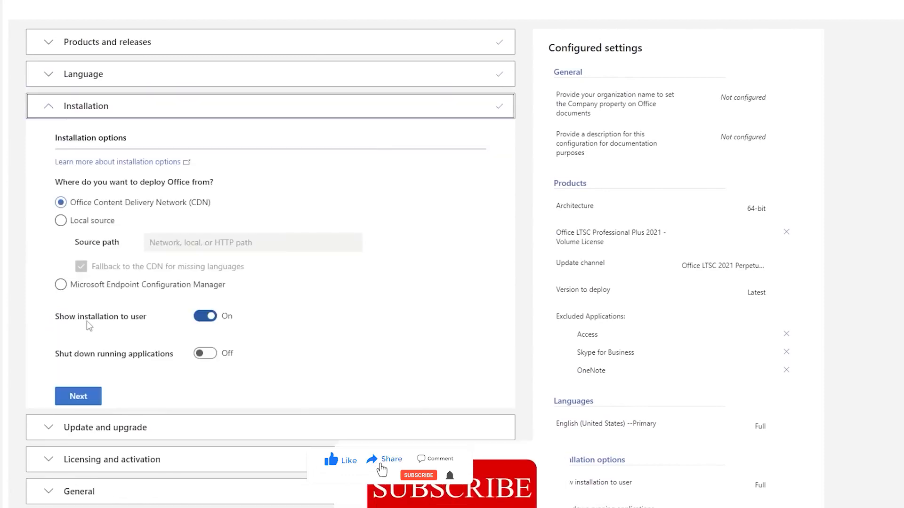
left_click(92, 395)
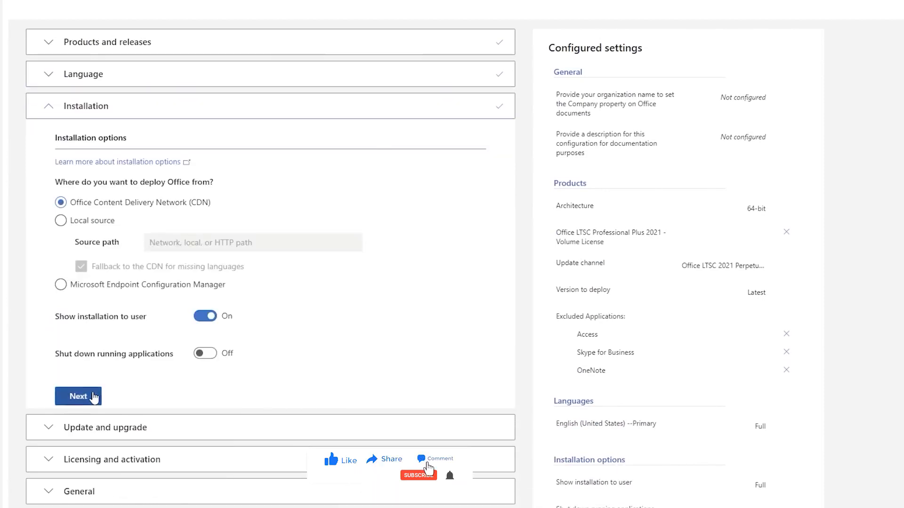
scroll(100, 386, "down", 4)
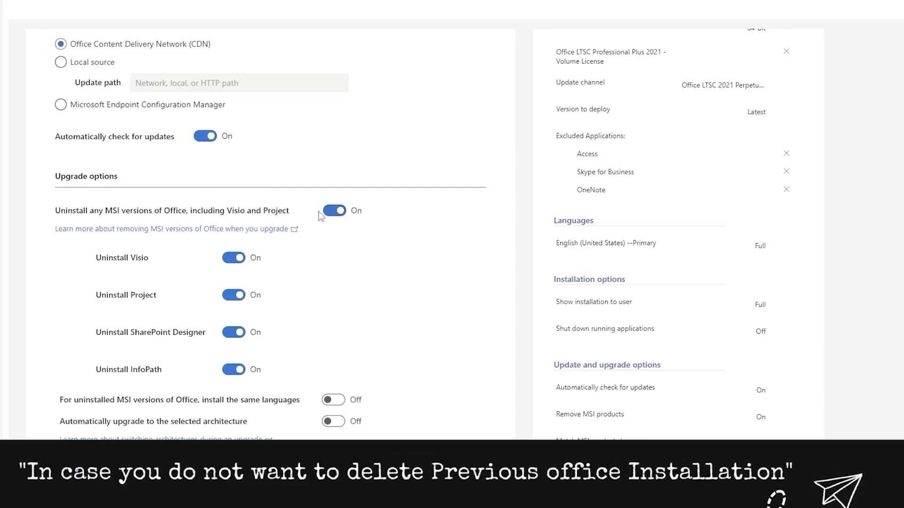
left_click(333, 211)
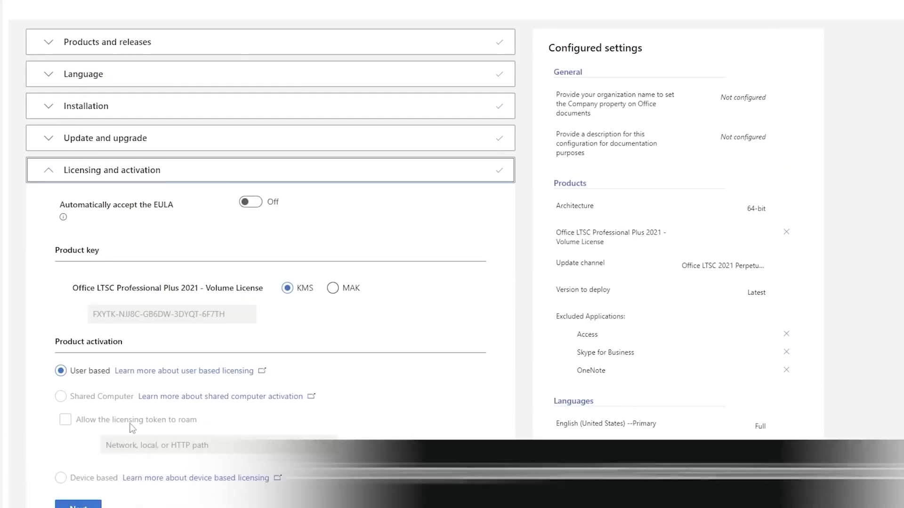
Keep KMS as the product key type with user-based activation, and continue to the general settings
left_click(287, 290)
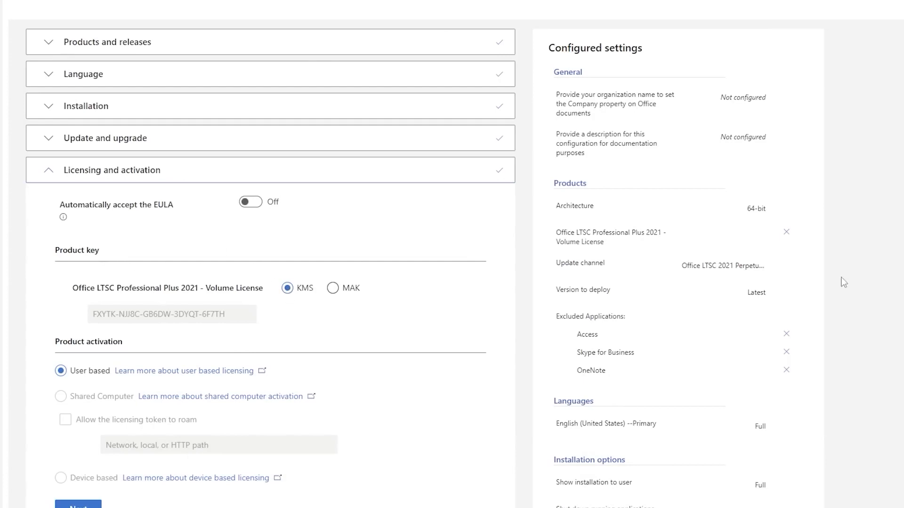
scroll(394, 288, "down", 4)
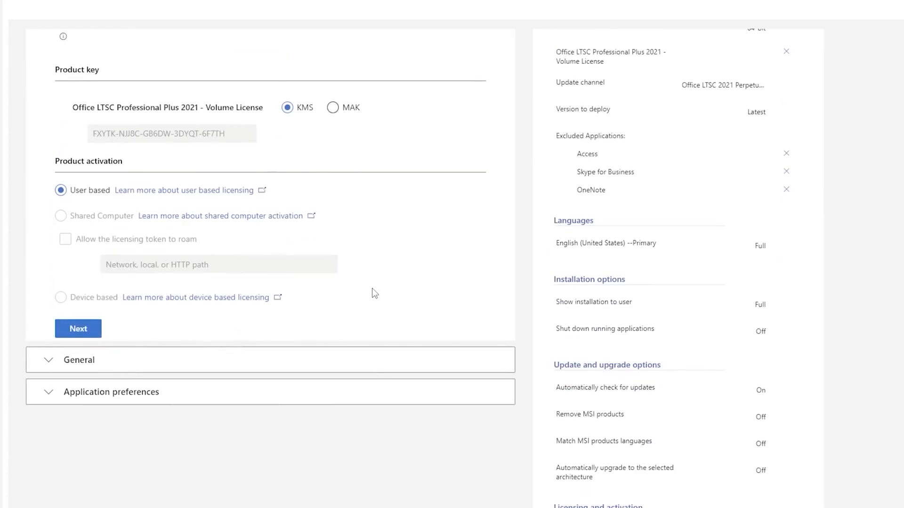
left_click(94, 330)
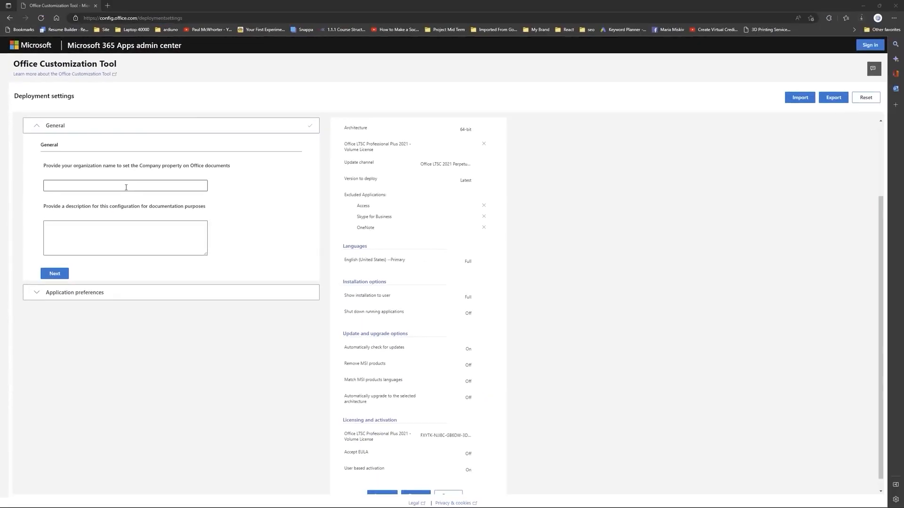
Leave the organization name and description blank, and finish the application preferences without changes
left_click(126, 187)
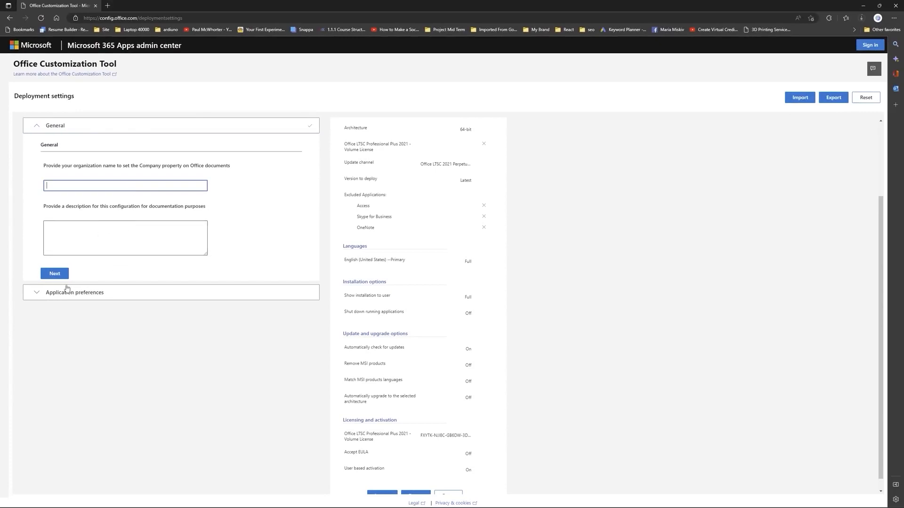
left_click(54, 275)
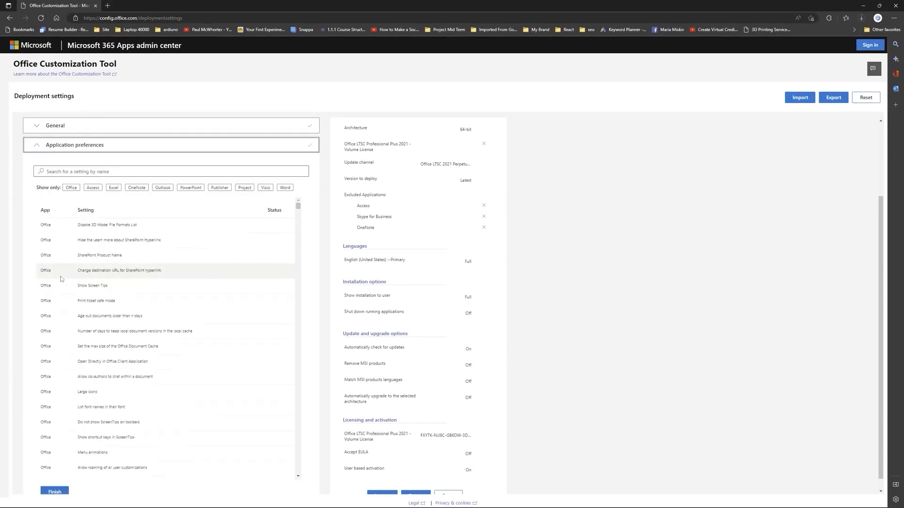
scroll(165, 329, "down", 2)
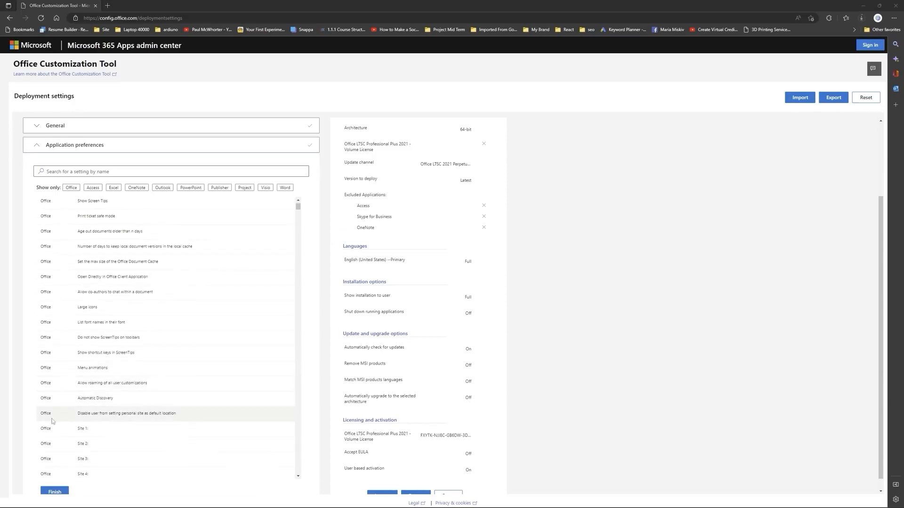
left_click(56, 496)
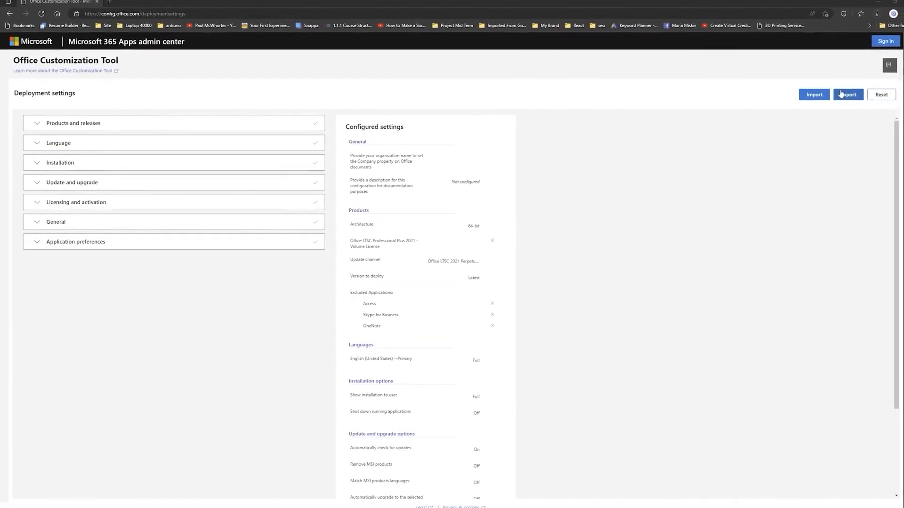
Export the configuration to XML with Office Open XML formats as the default, accepting the license terms and keeping the file name Configuration
left_click(850, 96)
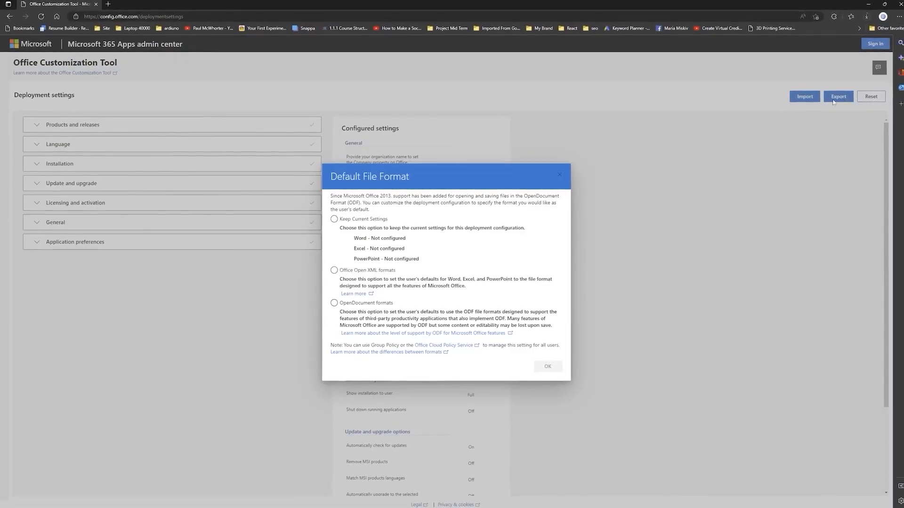
left_click(341, 272)
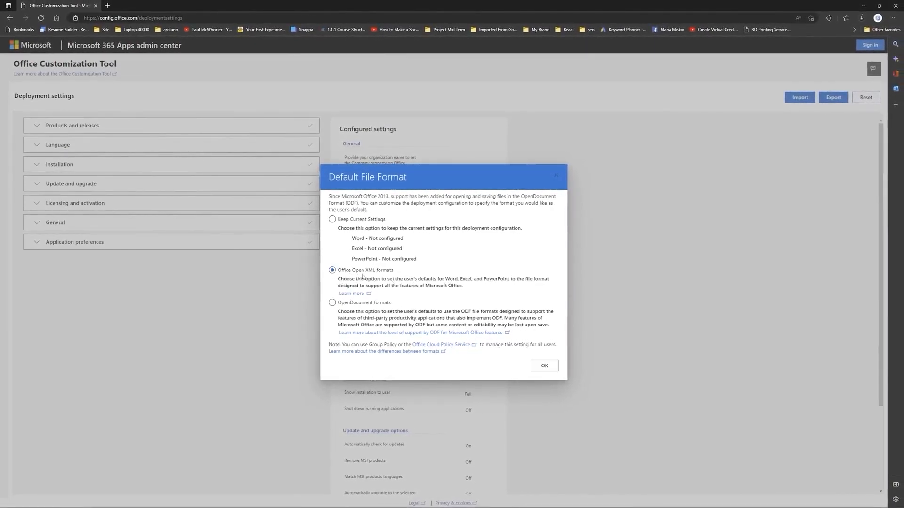
left_click(545, 367)
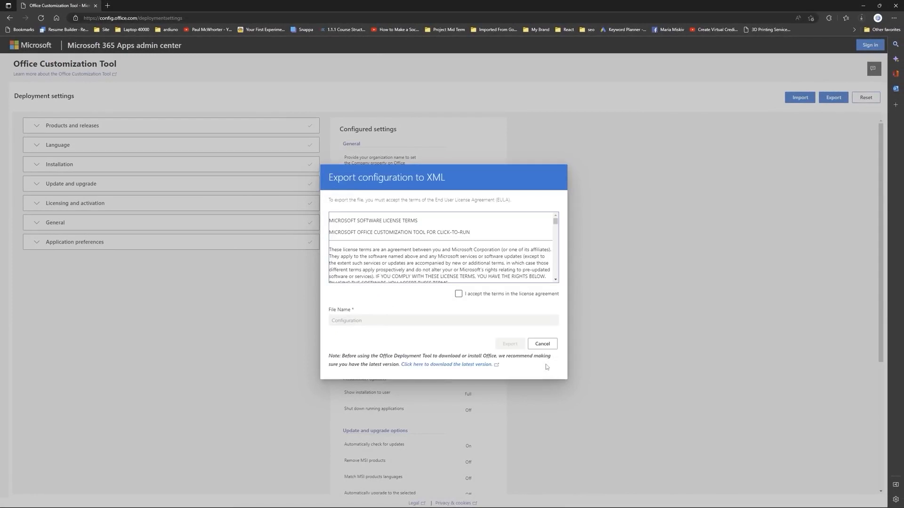
left_click(459, 294)
left_click(512, 344)
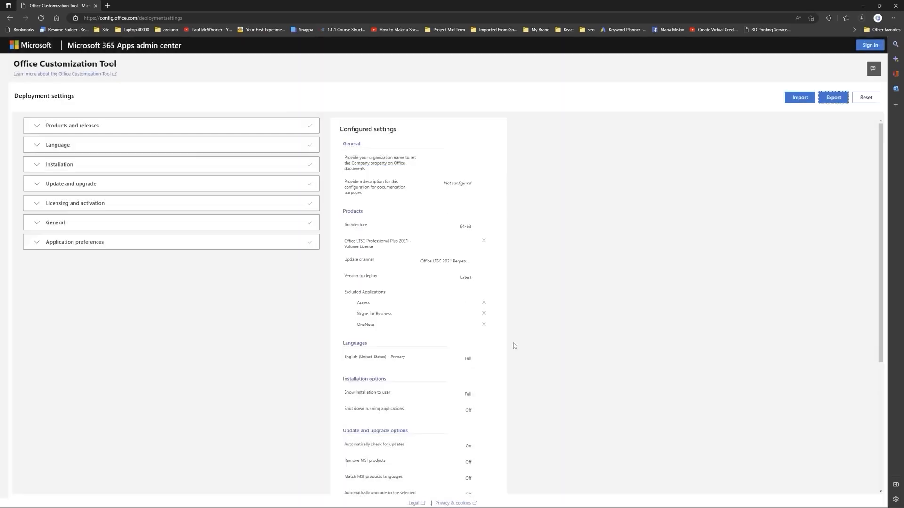
Show the downloaded Configuration.xml in its folder and switch to File Explorer
left_click(785, 60)
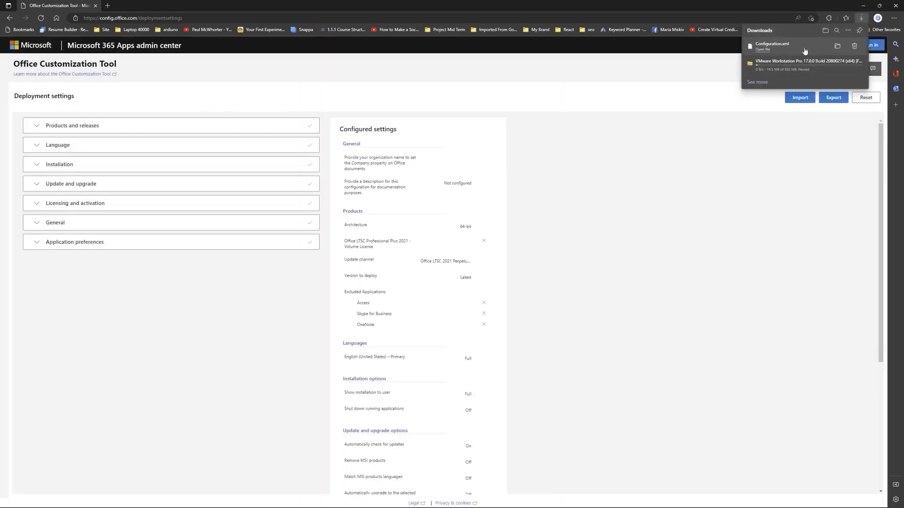
left_click(836, 47)
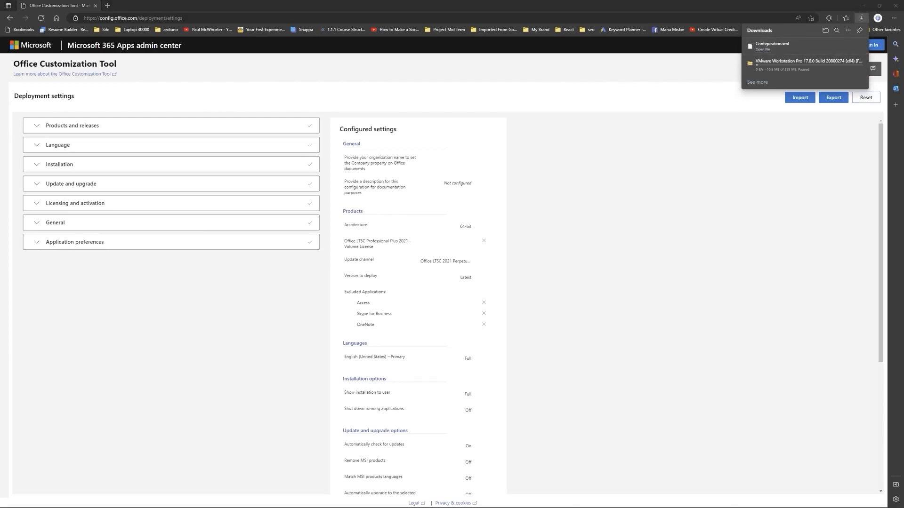
left_click_drag(901, 263, 674, 1)
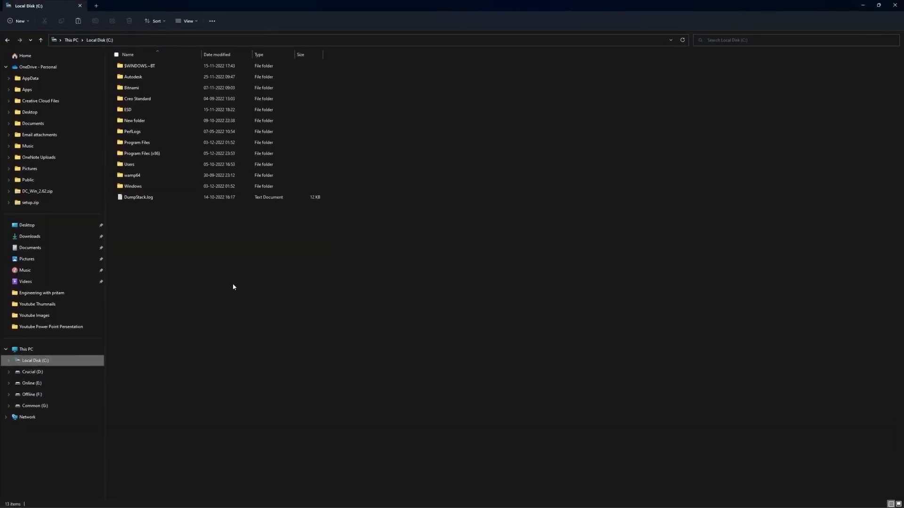
Create a new folder at the root of Local Disk (C:)
right_click(244, 250)
mouse_move(278, 326)
left_click(326, 326)
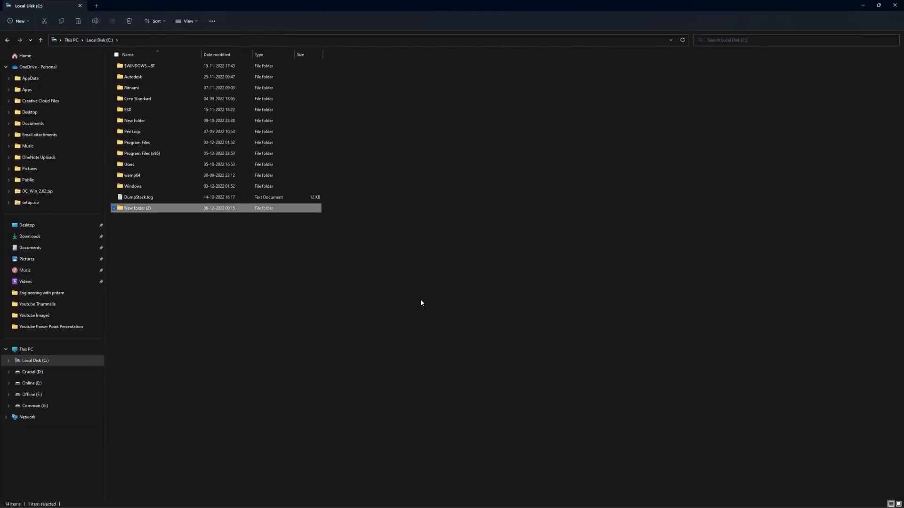
Paste Configuration.xml into New folder (2) on Local Disk (C:) and minimize the folder window
double_click(173, 206)
right_click(209, 151)
left_click(230, 196)
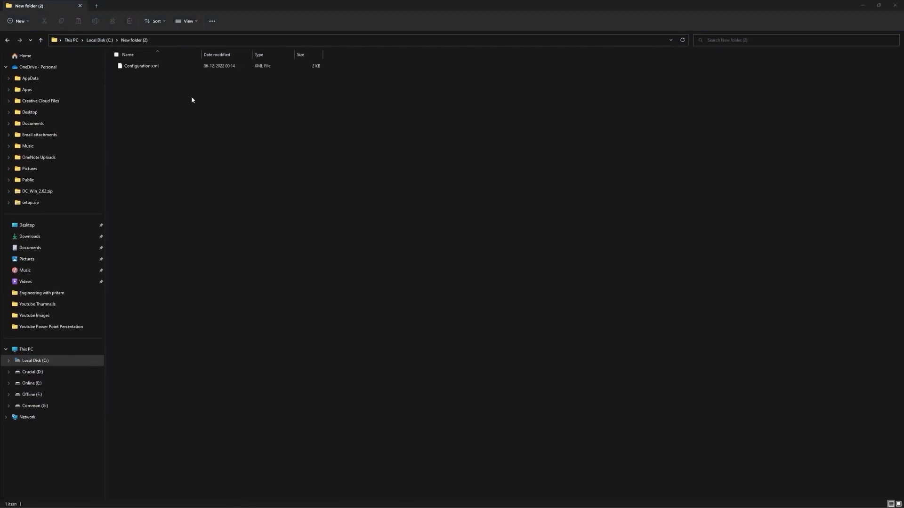
left_click(863, 5)
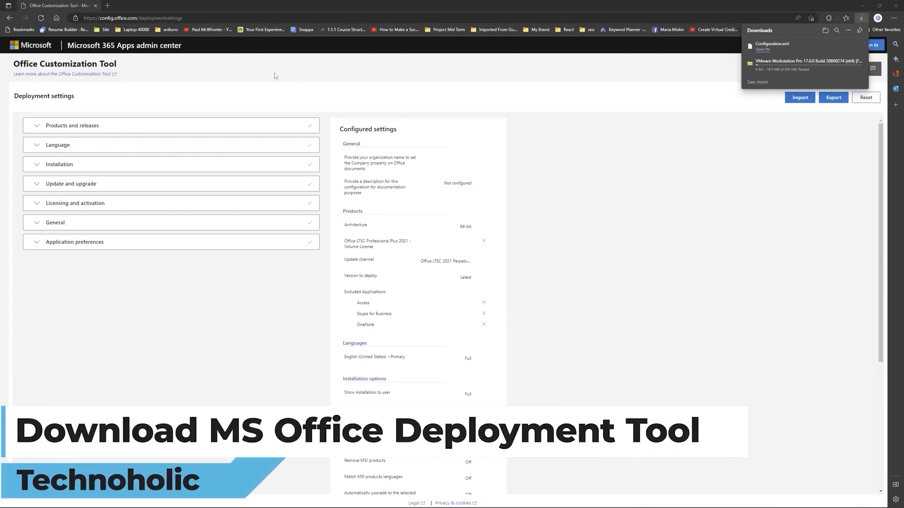
Go to google.com in the browser and search for "office deployment tool"
left_click(197, 18)
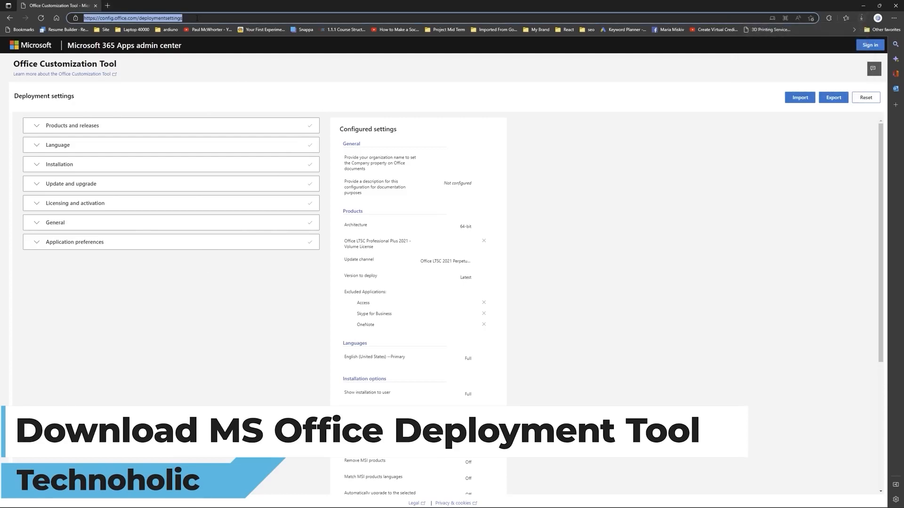
type("google.com")
key("Return")
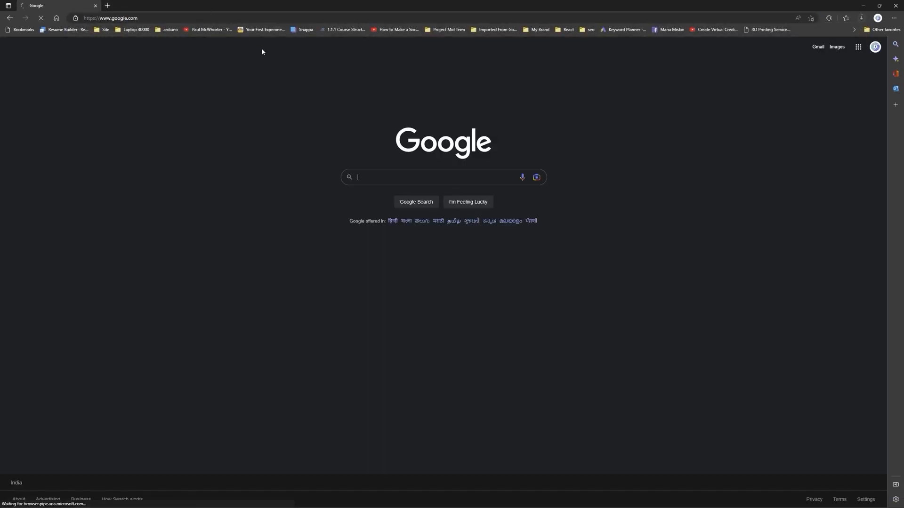
type("office")
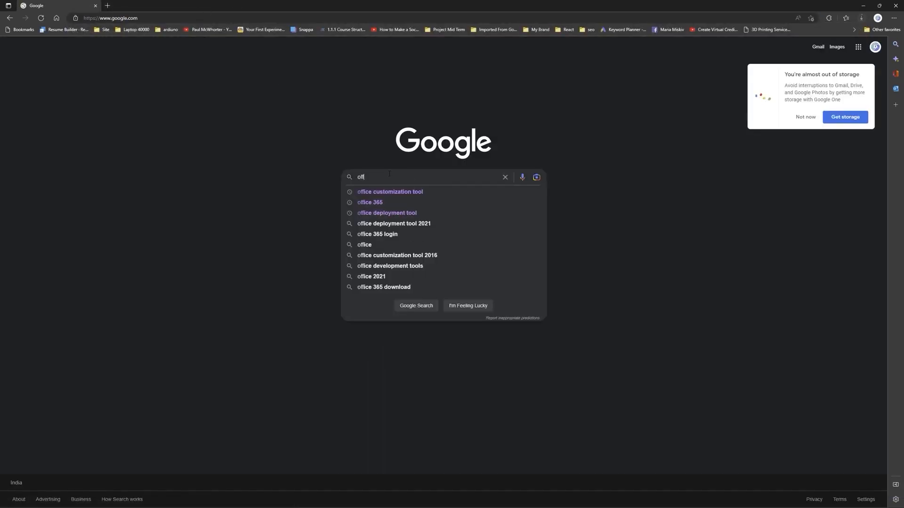
key("Down")
key("Down")
key("Down")
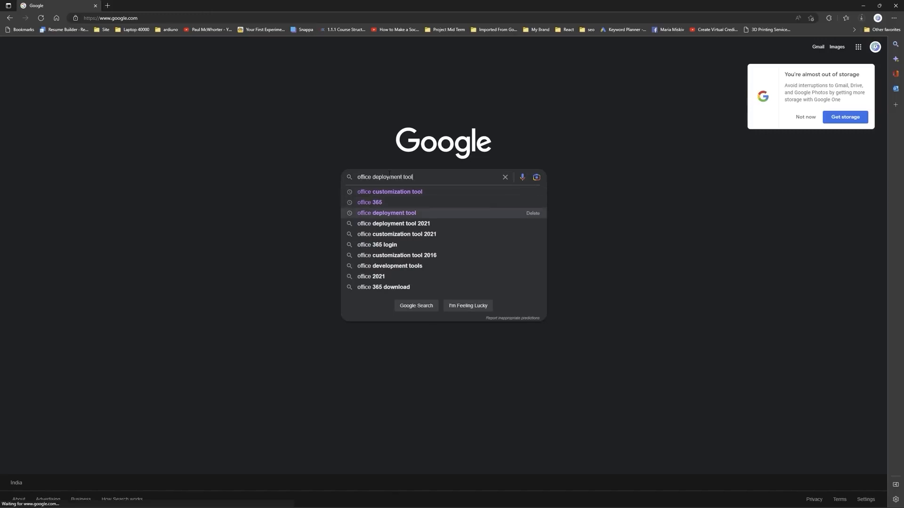
key("Return")
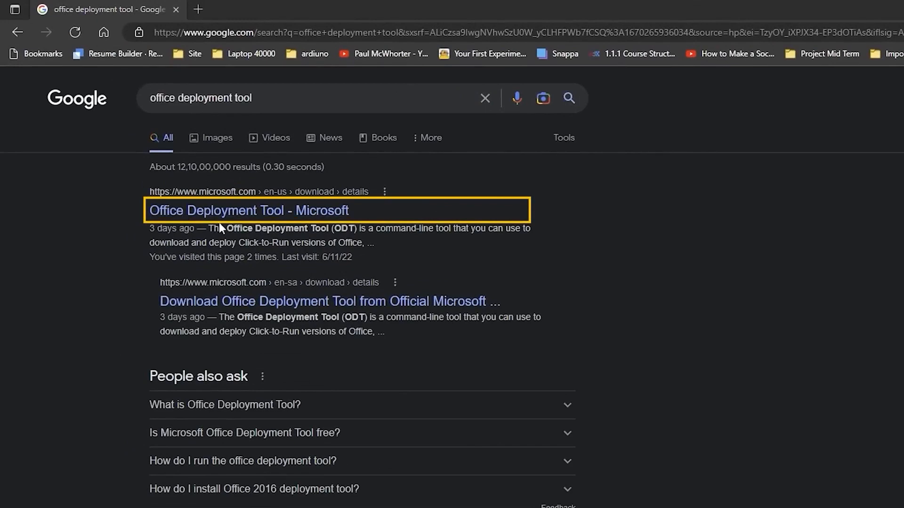
Download the Office Deployment Tool from the Microsoft search result and run it, accepting the license terms
left_click(270, 218)
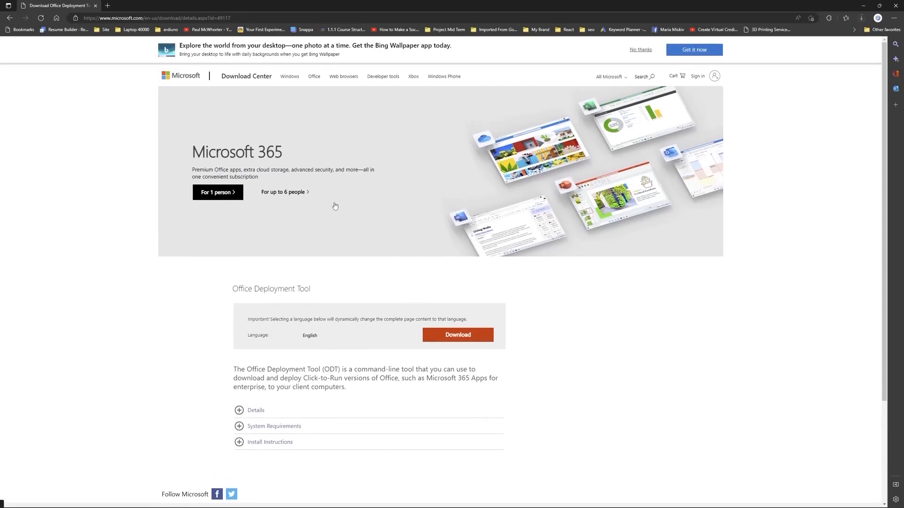
left_click(485, 340)
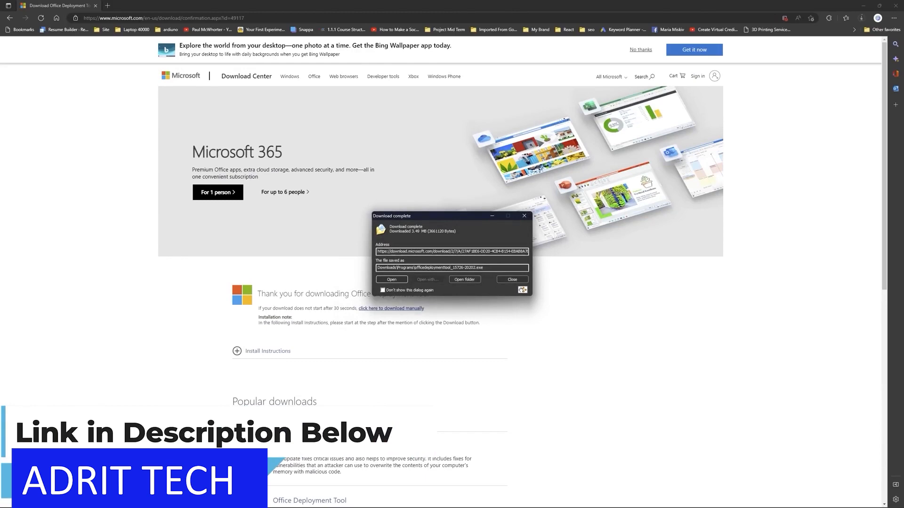
left_click(396, 279)
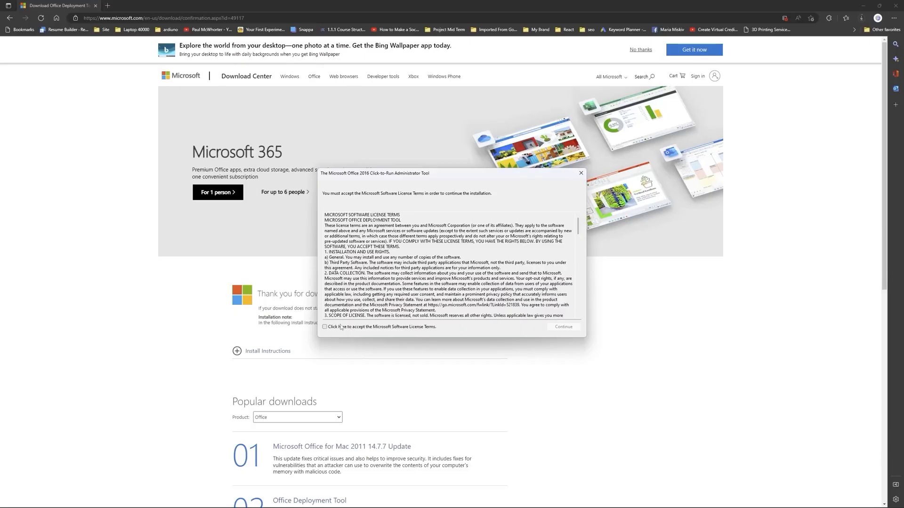
left_click(346, 327)
left_click(562, 327)
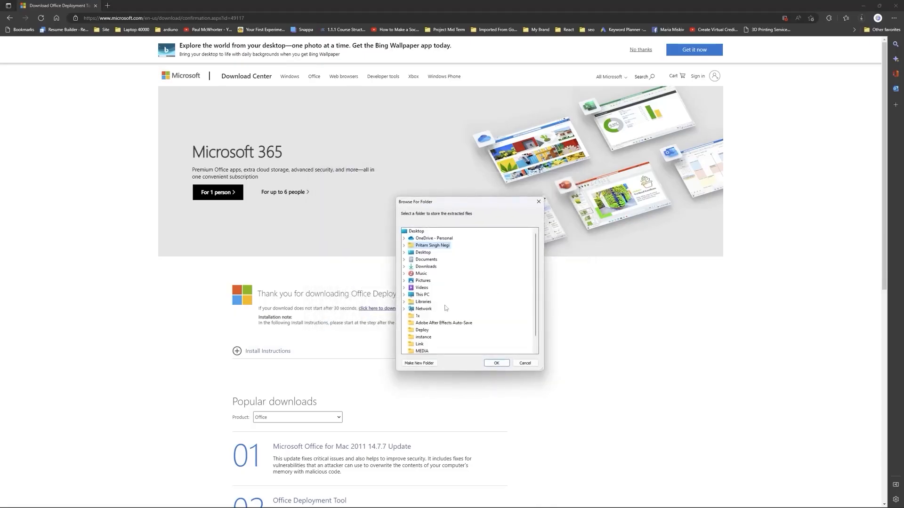
Extract the deployment tool files into a new folder named offic on Local Disk (C:)
scroll(446, 308, "down", 1)
scroll(452, 275, "up", 1)
scroll(423, 264, "down", 1)
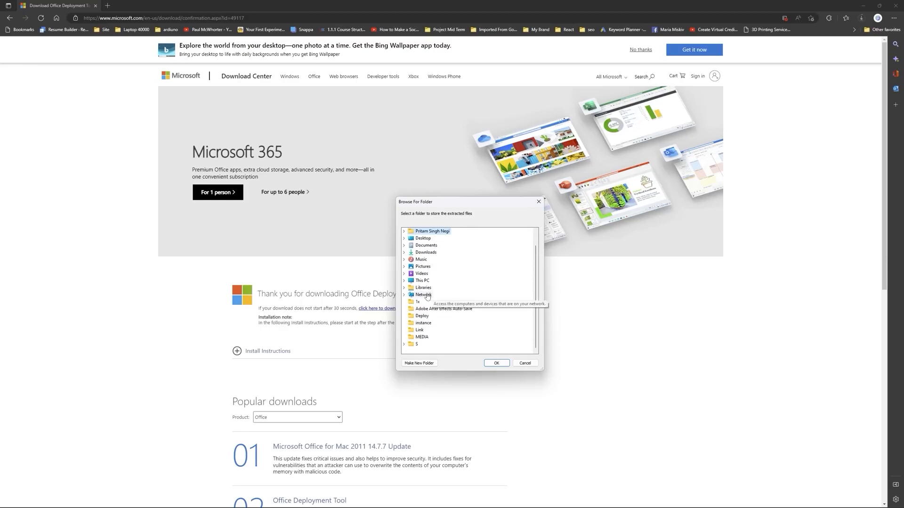
left_click(403, 281)
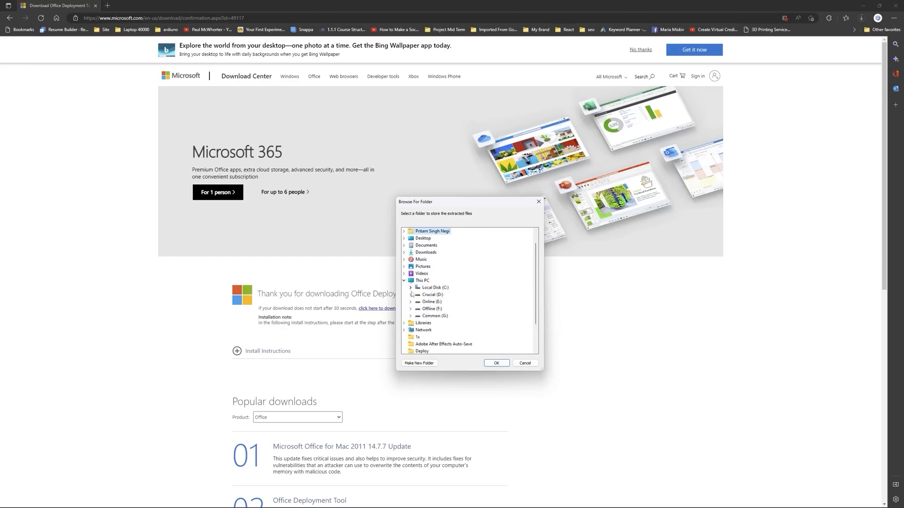
double_click(436, 288)
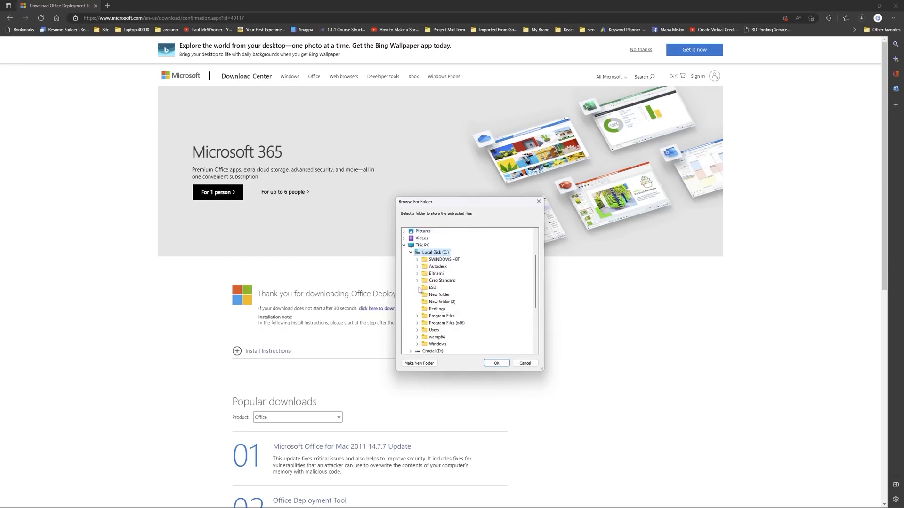
left_click(419, 363)
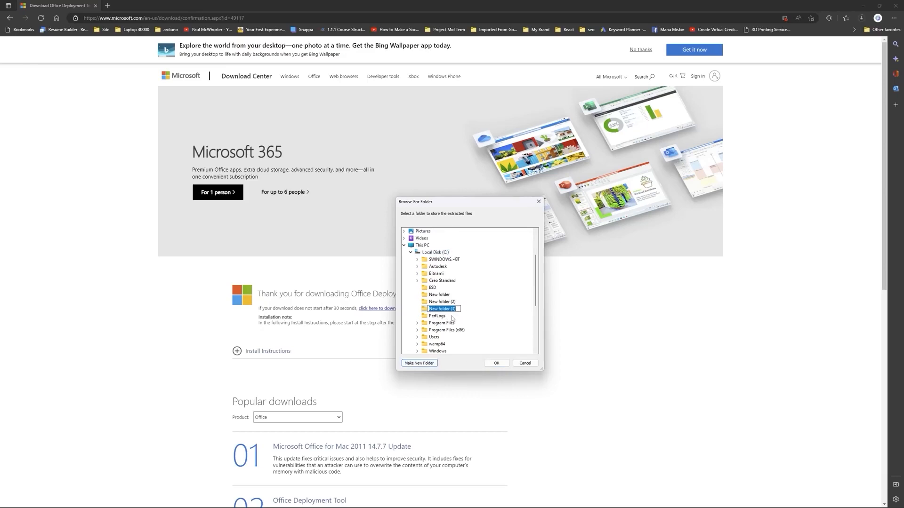
type("offic")
left_click(481, 252)
left_click(496, 364)
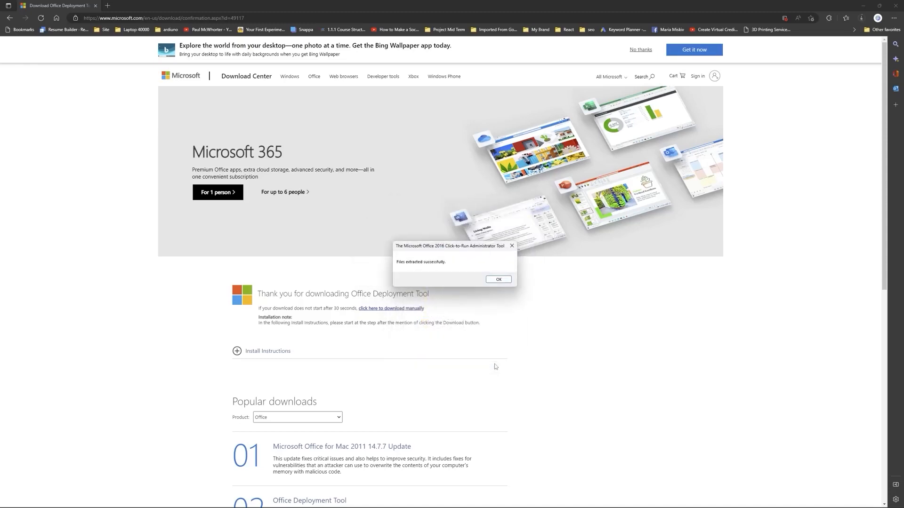
left_click(495, 279)
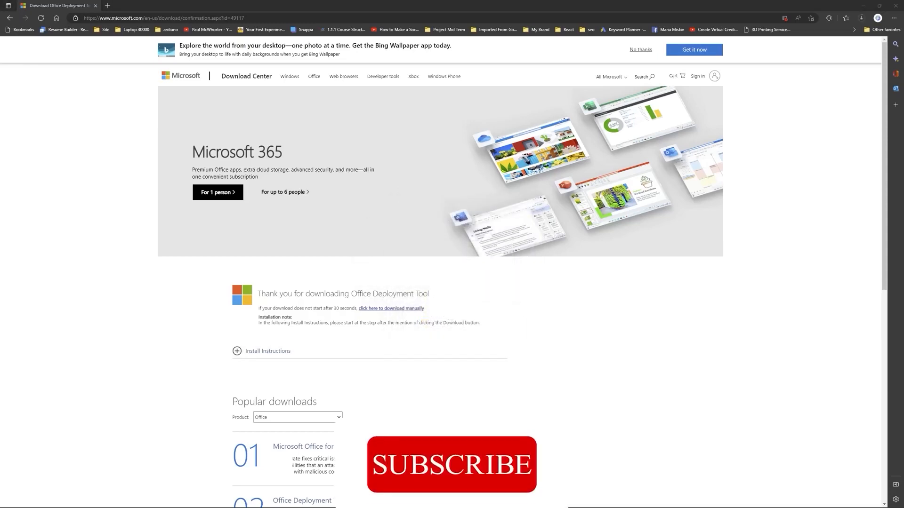
Switch to File Explorer and place setup.exe from the C: drive's offic folder into New folder (2) beside Configuration.xml
left_click(343, 501)
key("alt+Up")
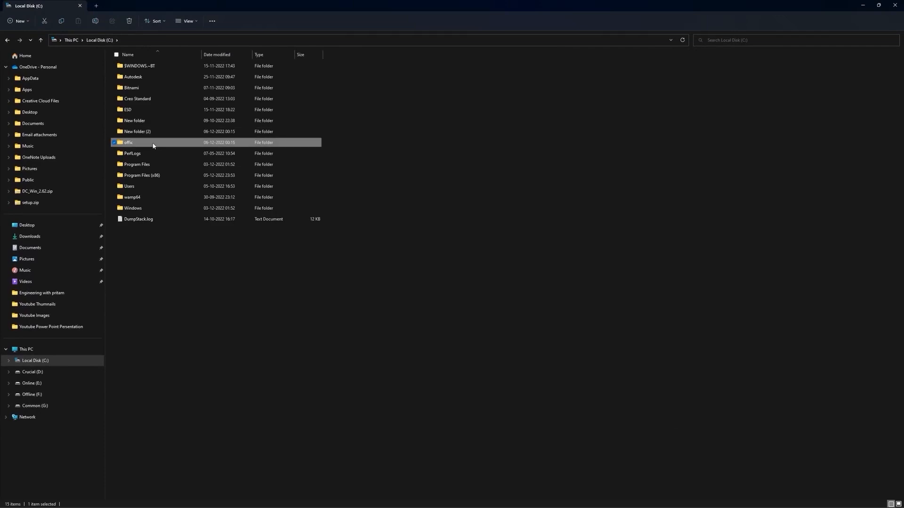
double_click(152, 144)
right_click(137, 110)
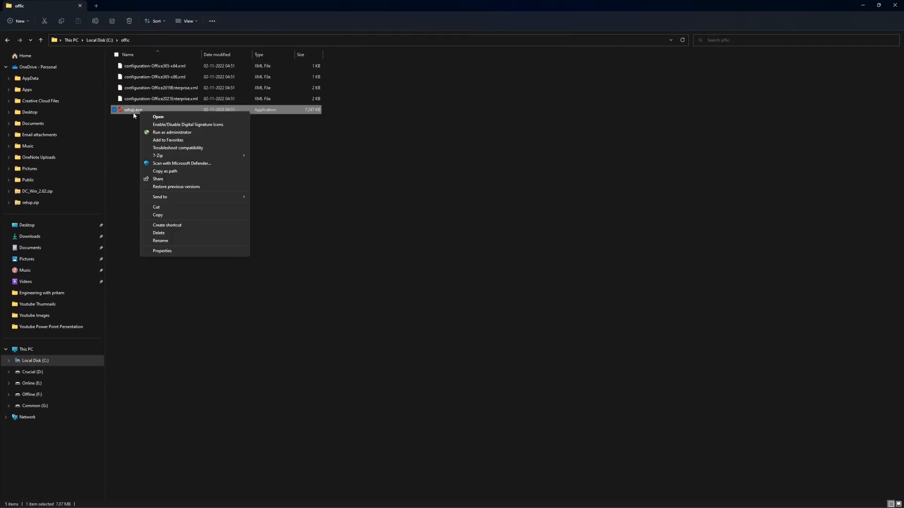
left_click(154, 211)
left_click(105, 41)
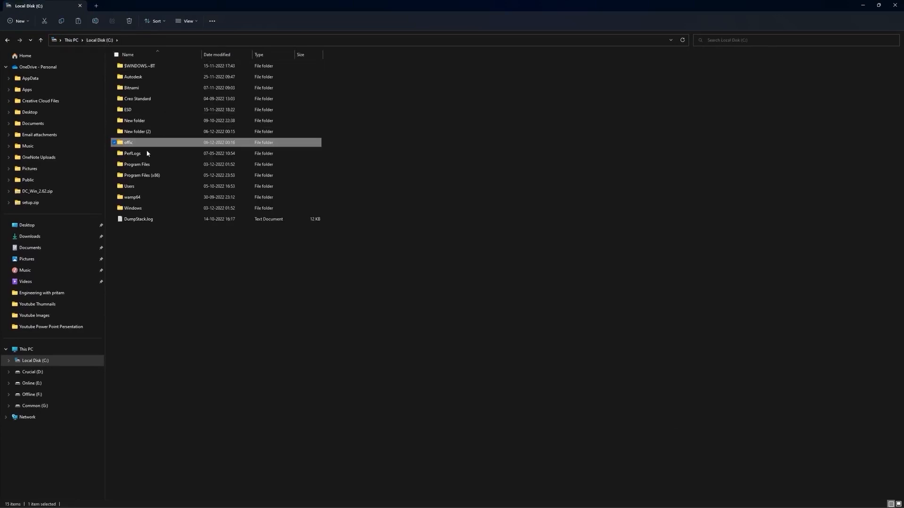
double_click(155, 134)
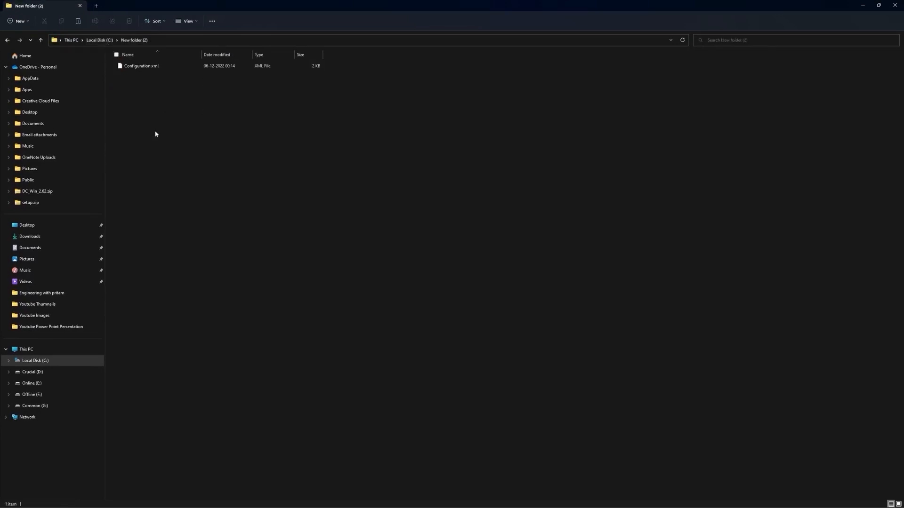
right_click(152, 96)
left_click(171, 145)
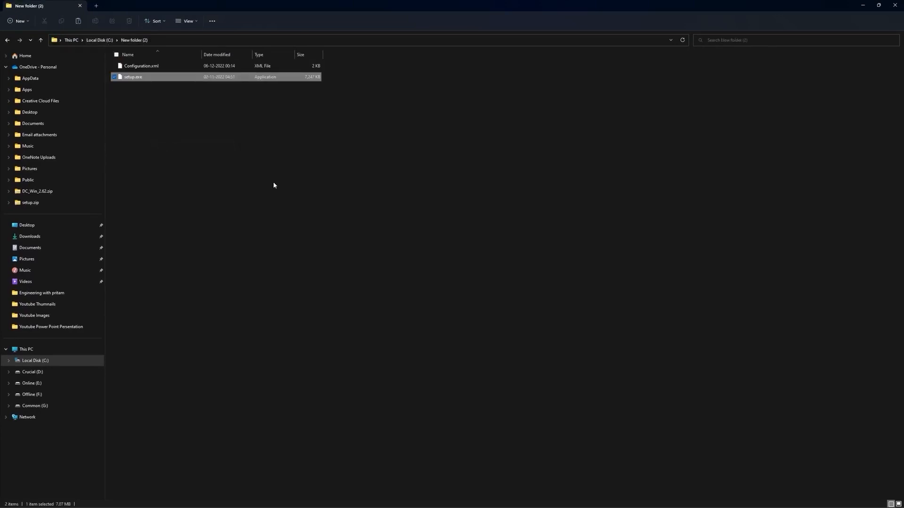
Switch back to the browser, go to google.com and search for "office deployment tool 2021"
key("alt+Tab")
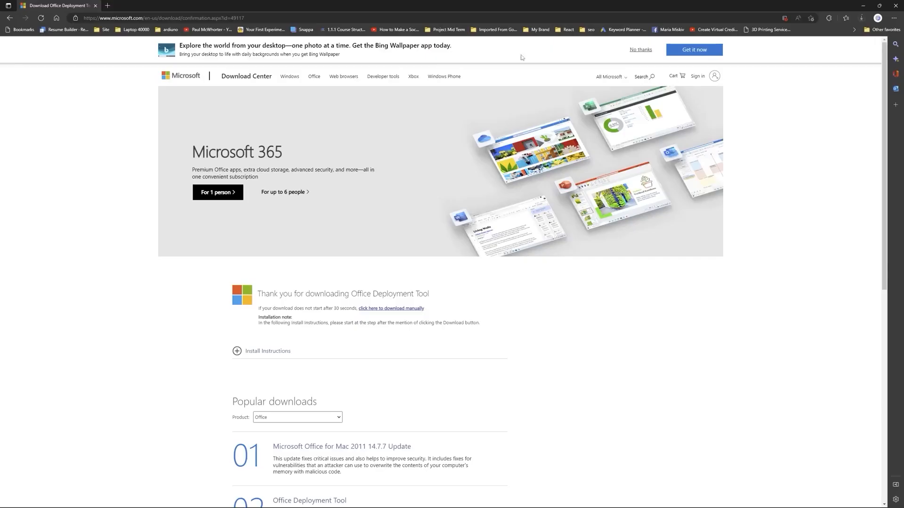
left_click(287, 18)
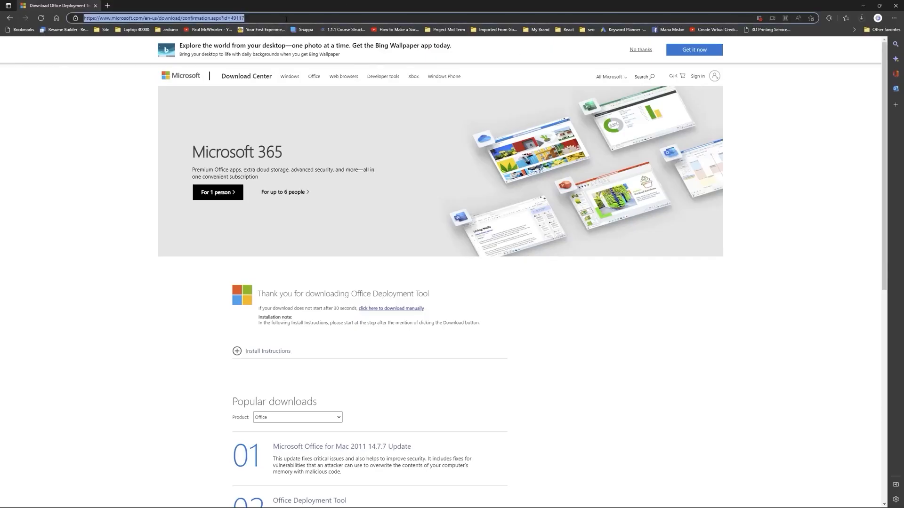
type("google.com")
key("Return")
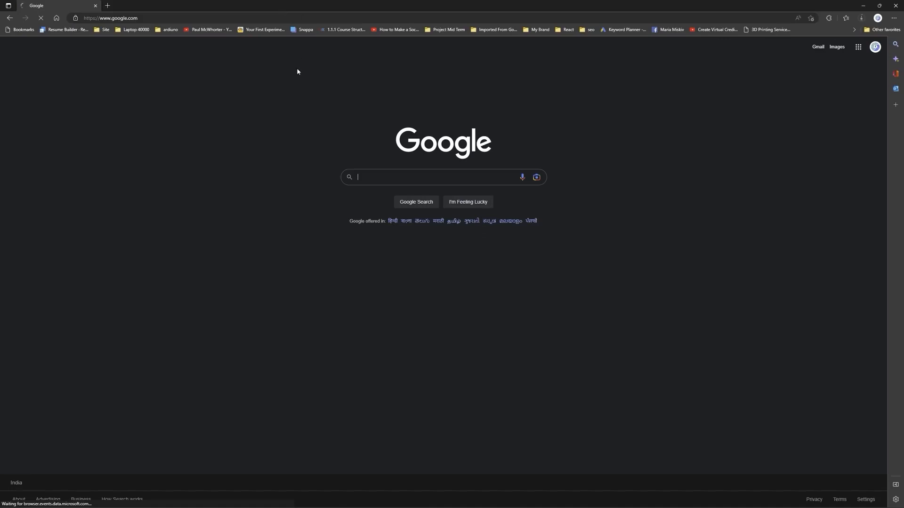
type("o")
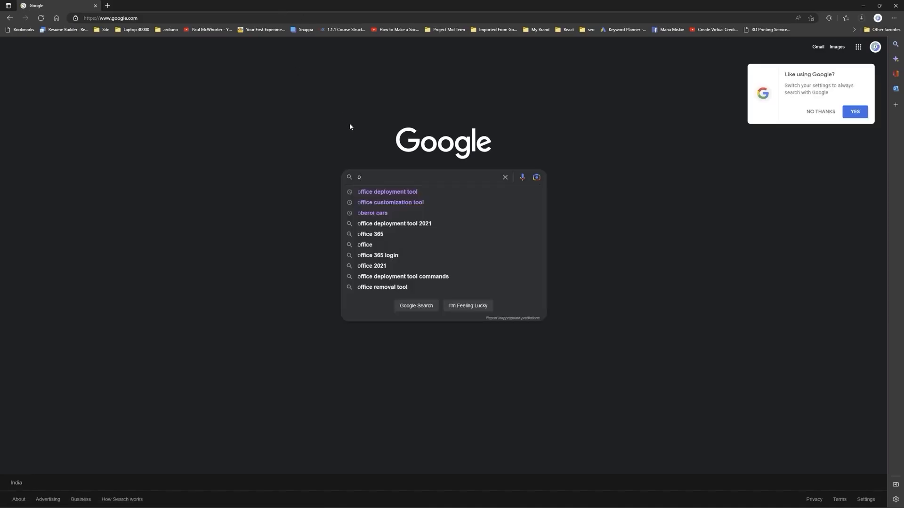
type("ffi")
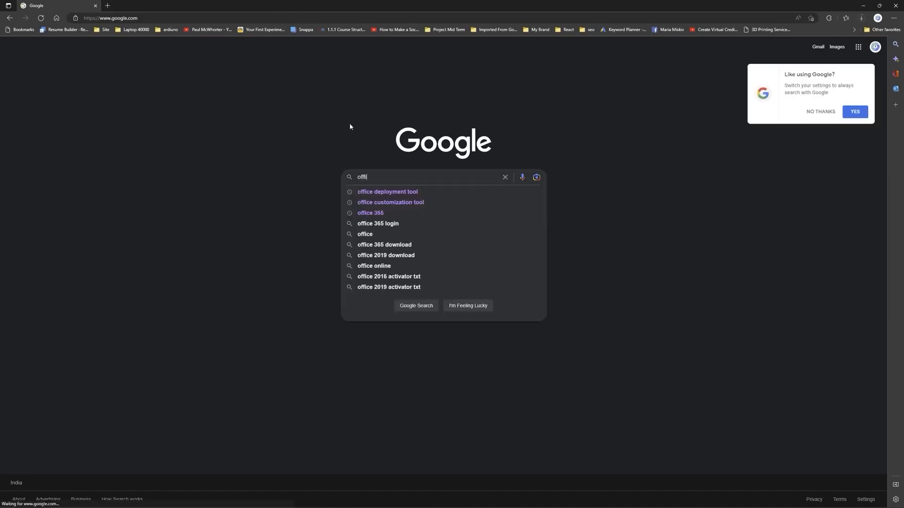
key("Down")
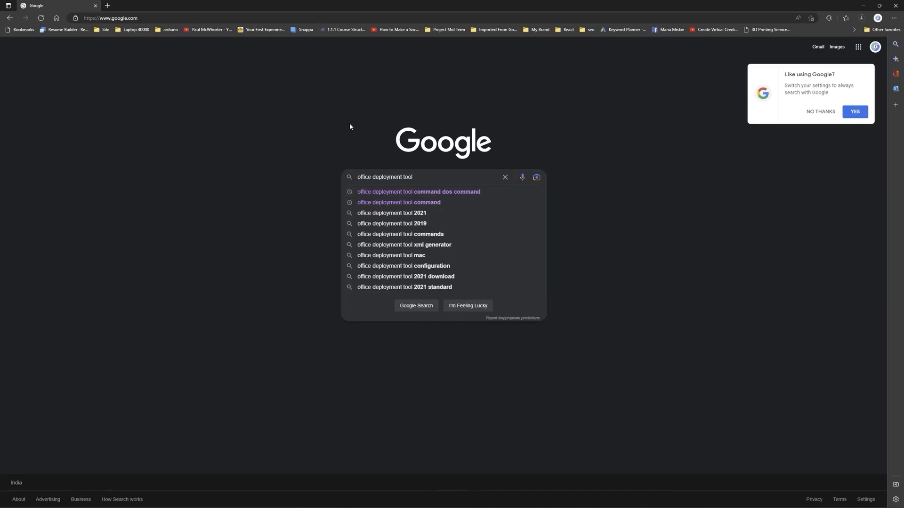
type("2021")
key("Return")
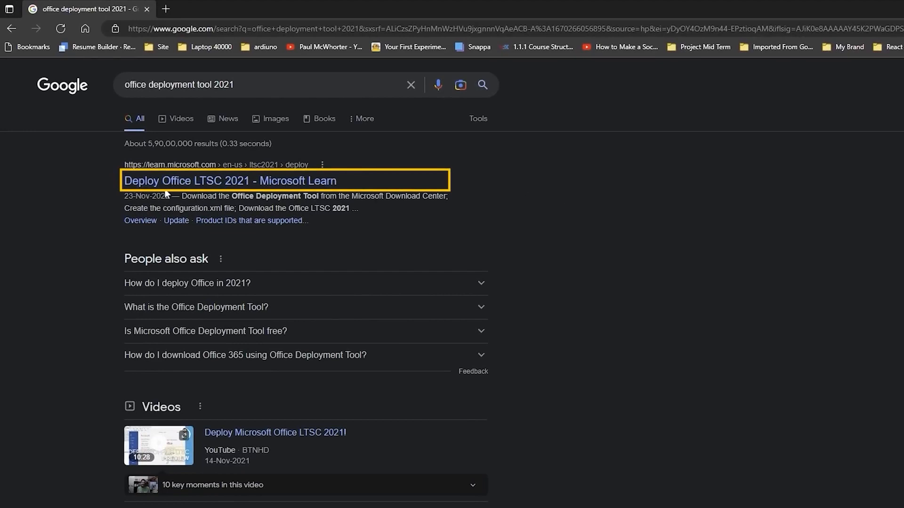
Open the Microsoft Learn article Deploy Office LTSC 2021 and find the section on installing with the Office Deployment Tool
left_click(198, 188)
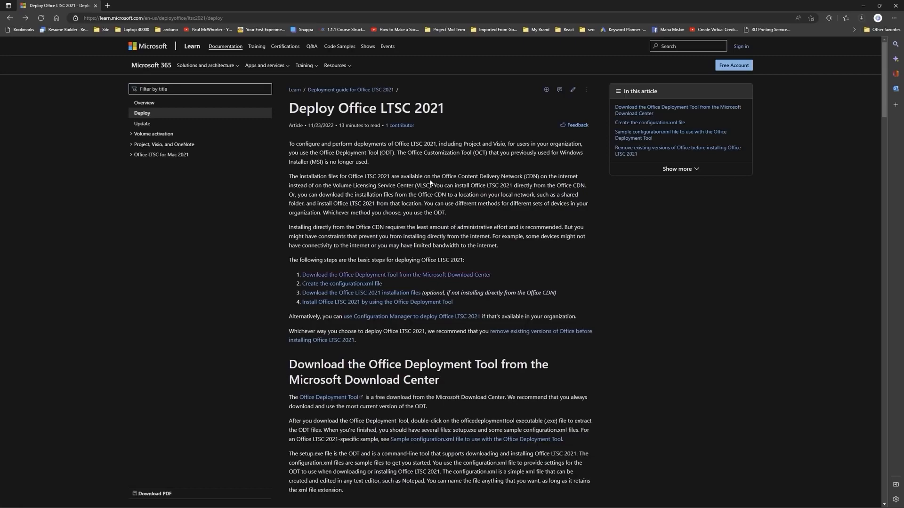
scroll(430, 182, "down", 20)
scroll(432, 186, "down", 12)
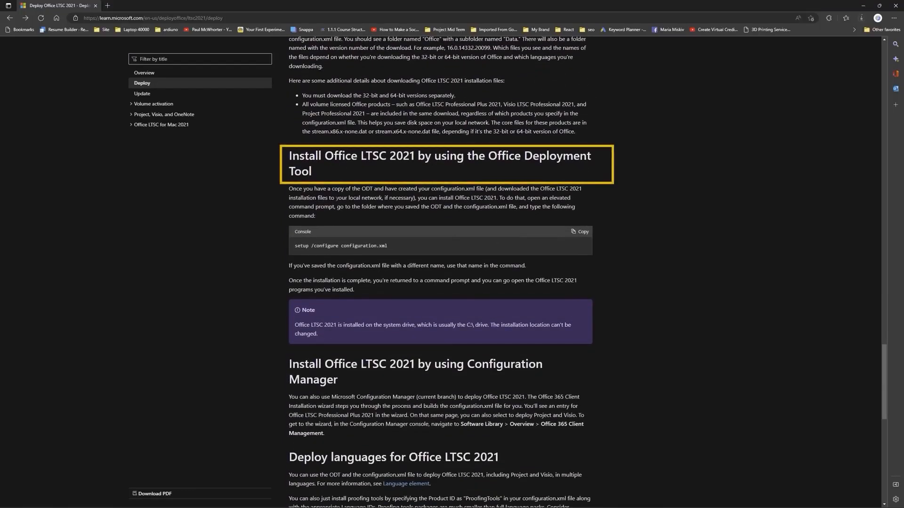
left_click_drag(285, 156, 426, 158)
left_click(427, 172)
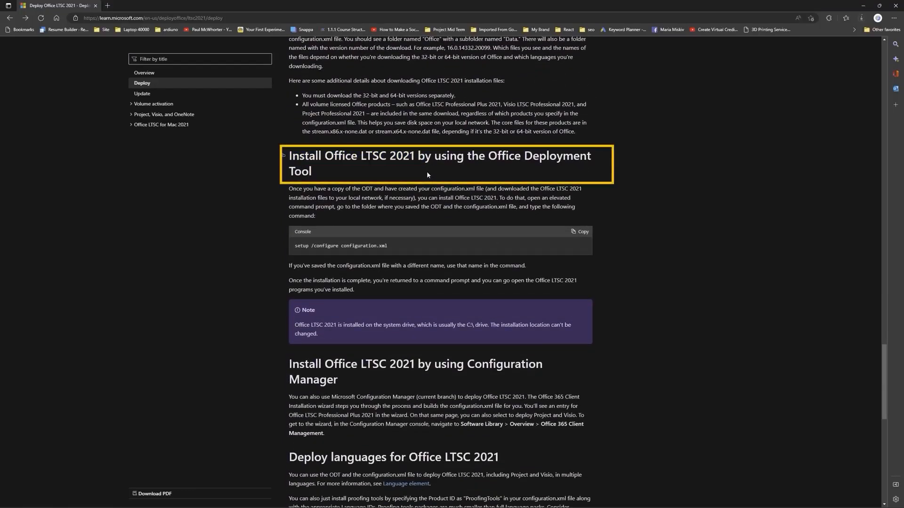
Search Windows for Command Prompt and run it as administrator
key("super")
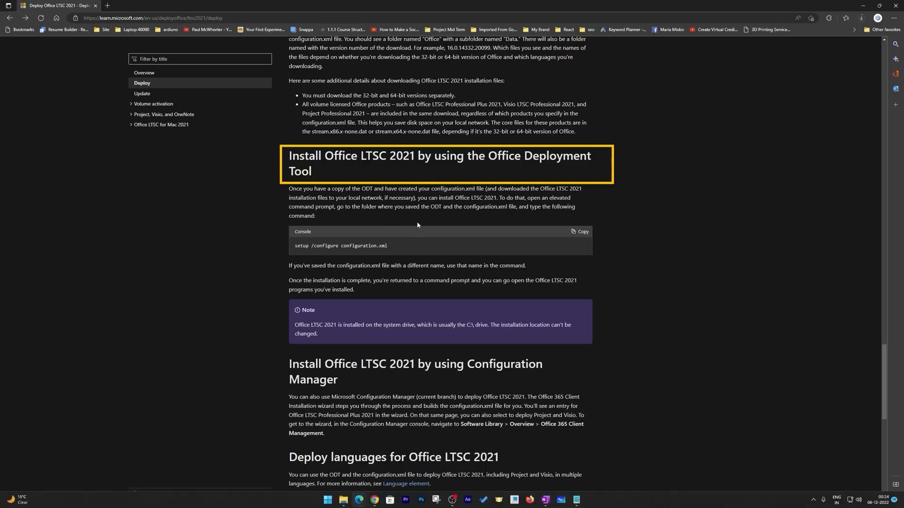
type("cm")
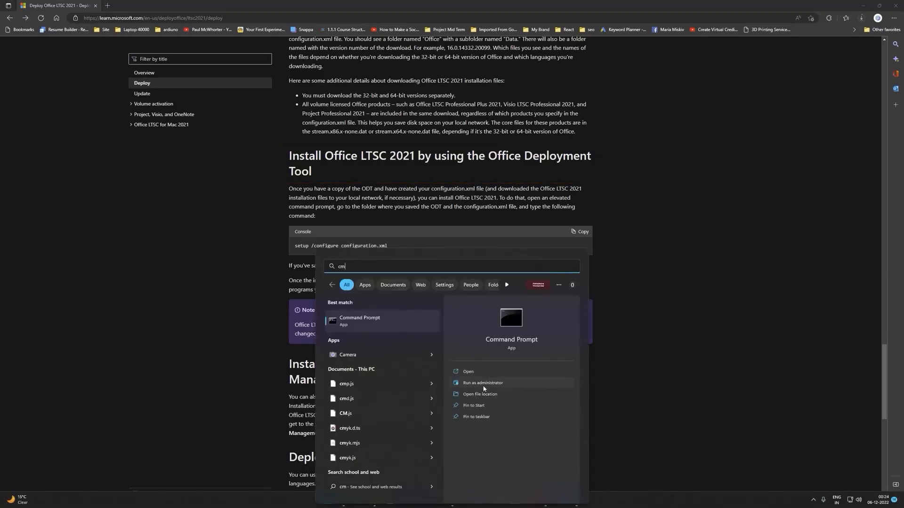
left_click(487, 383)
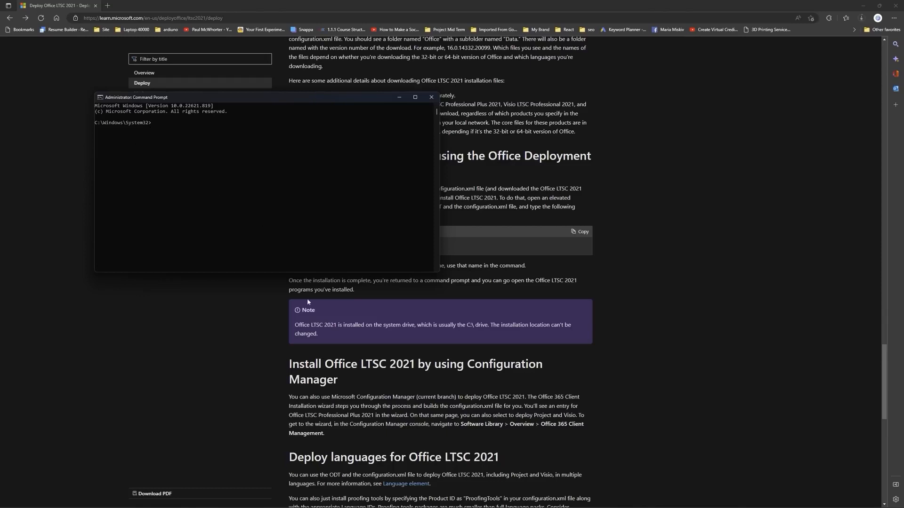
Switch to File Explorer and copy the folder path C:\New folder (2)
left_click(335, 500)
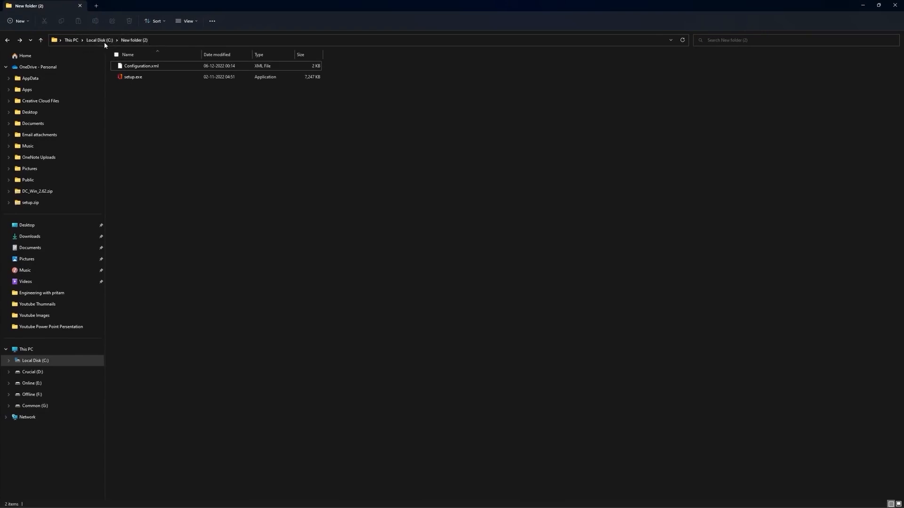
left_click(163, 40)
key("ctrl+c")
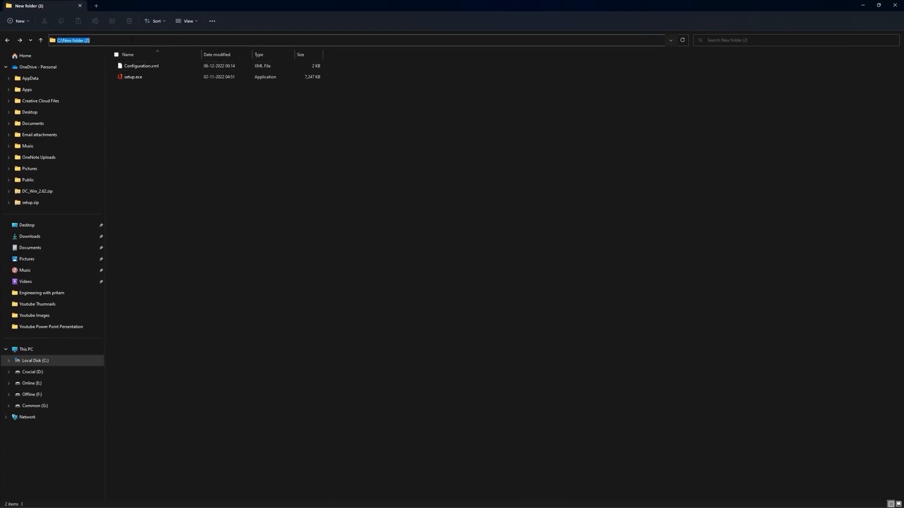
right_click(12, 43)
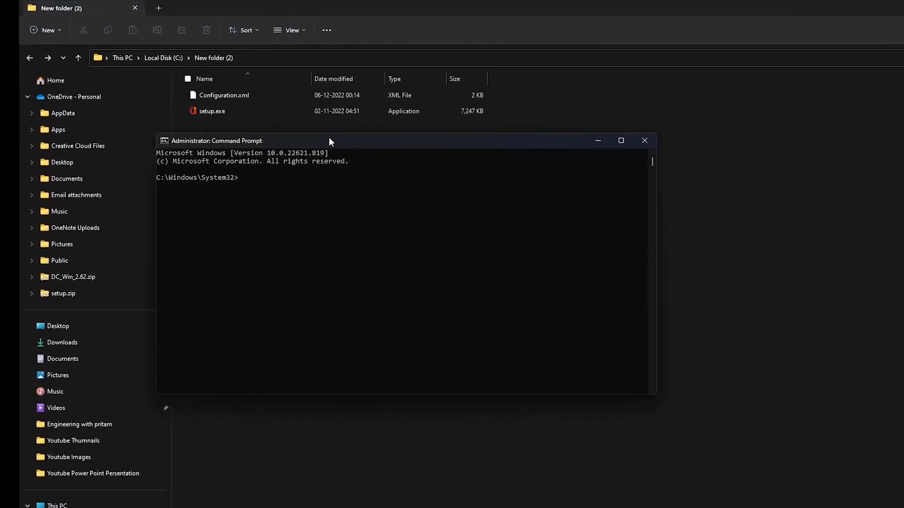
In Command Prompt, change the working directory to C:\New folder (2) with the cd command and the copied path
type("cd")
right_click(364, 141)
mouse_move(404, 219)
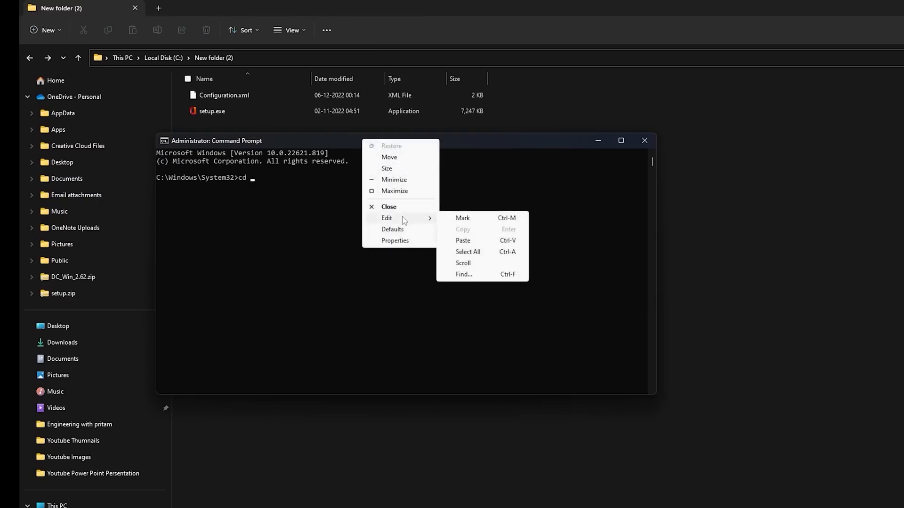
left_click(464, 241)
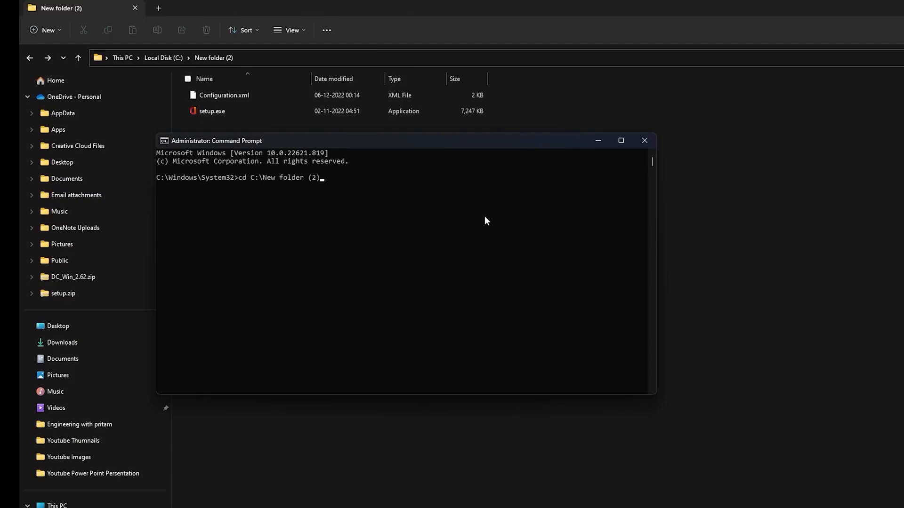
key("Return")
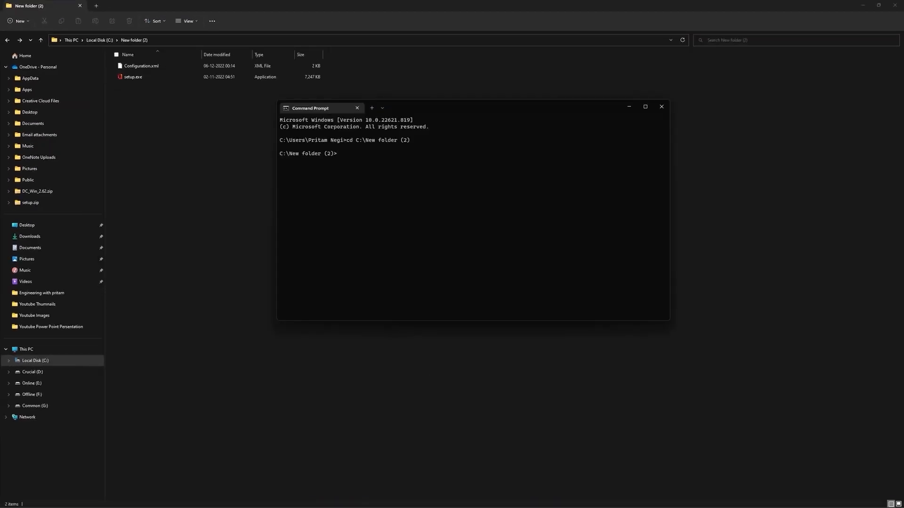
Switch to the browser and copy the command "setup /configure configuration.xml" from the Microsoft Learn article
left_click(335, 500)
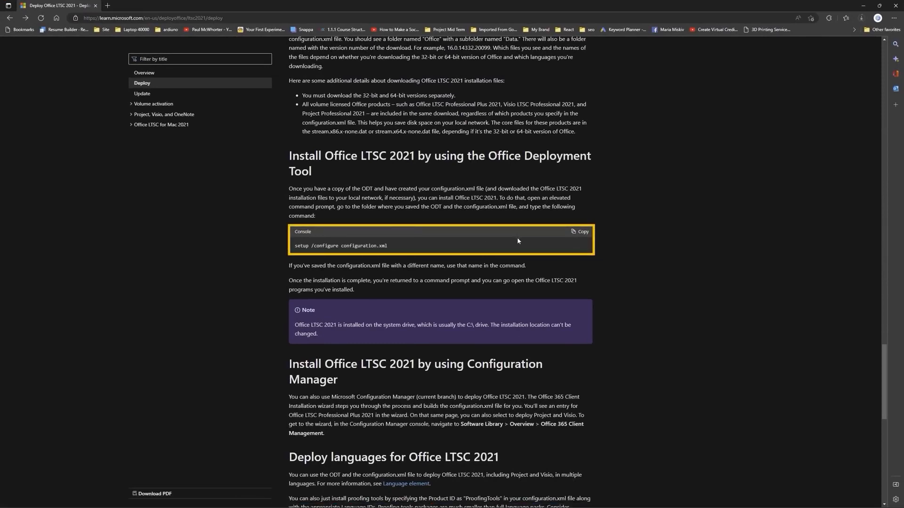
left_click_drag(296, 246, 352, 246)
left_click(352, 245)
left_click(580, 232)
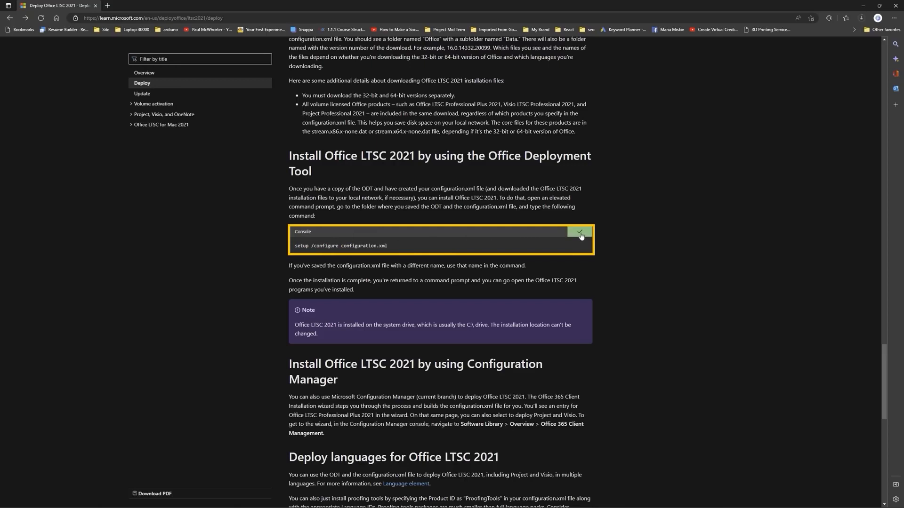
Return to Command Prompt, run "setup /configure configuration.xml" in New folder (2), and close the Office installer once it finishes
left_click(858, 4)
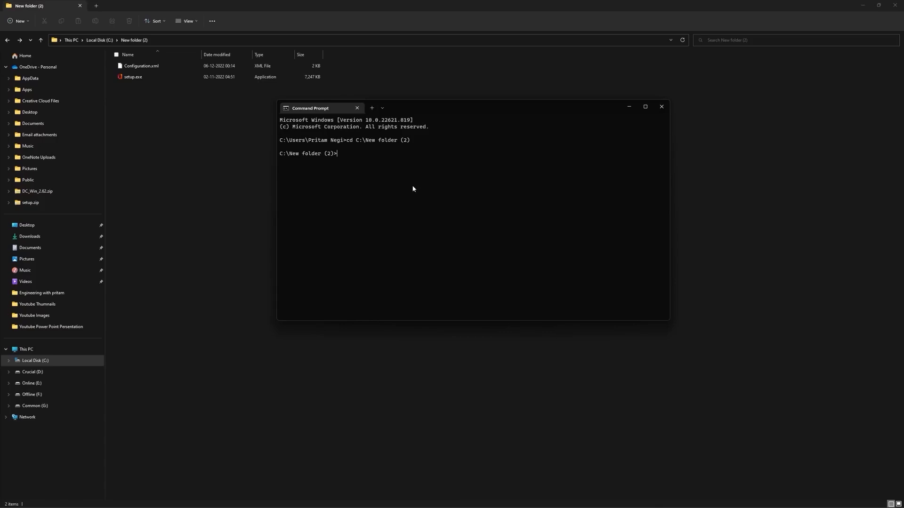
key("ctrl+v")
key("Return")
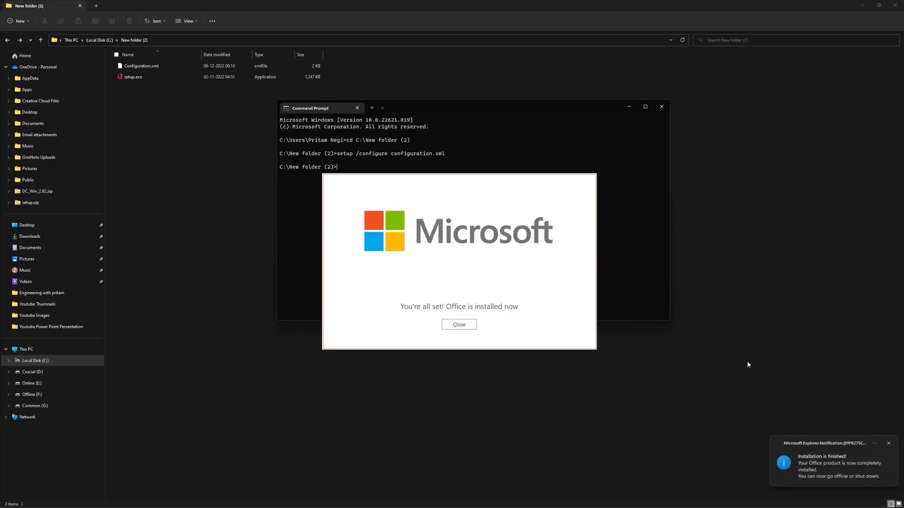
left_click(460, 326)
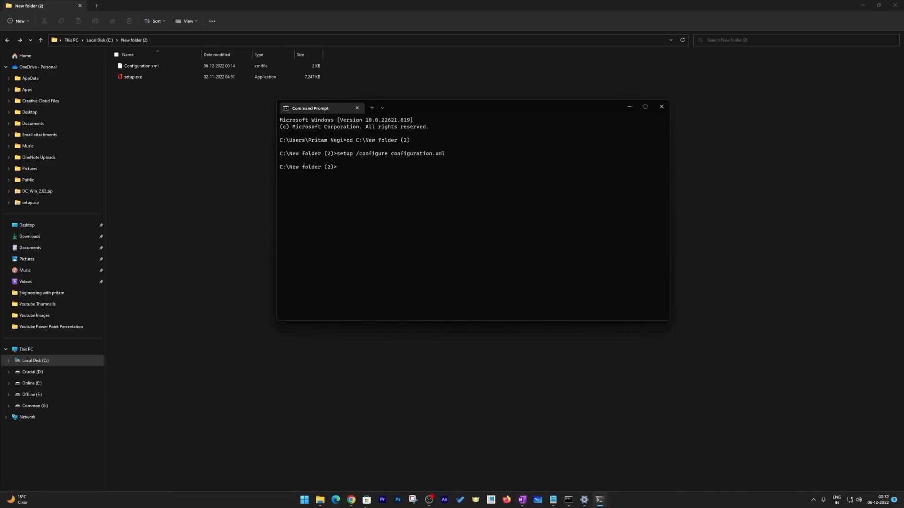
Launch Word and create a blank document
left_click(312, 500)
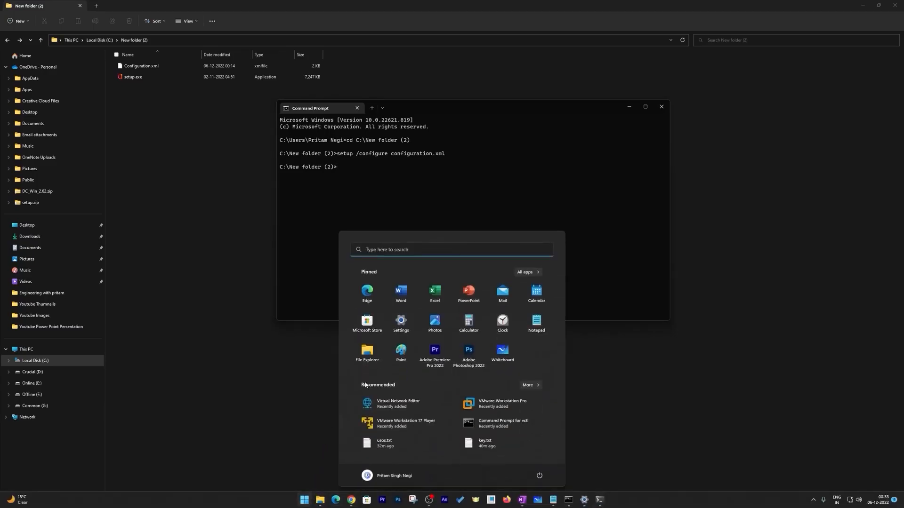
left_click(401, 291)
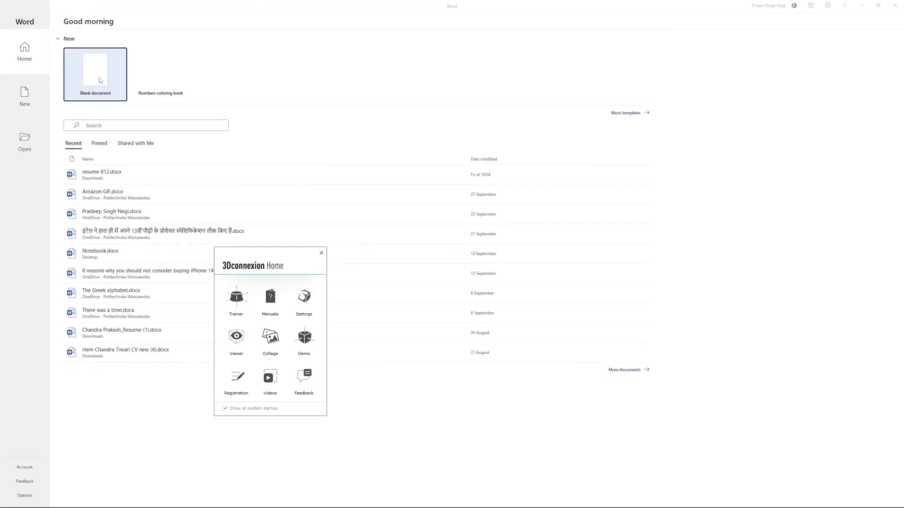
left_click(99, 76)
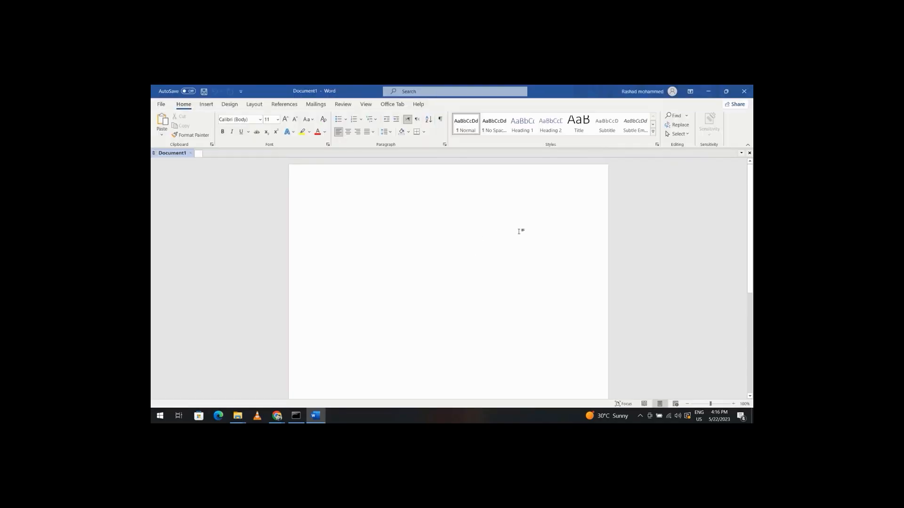